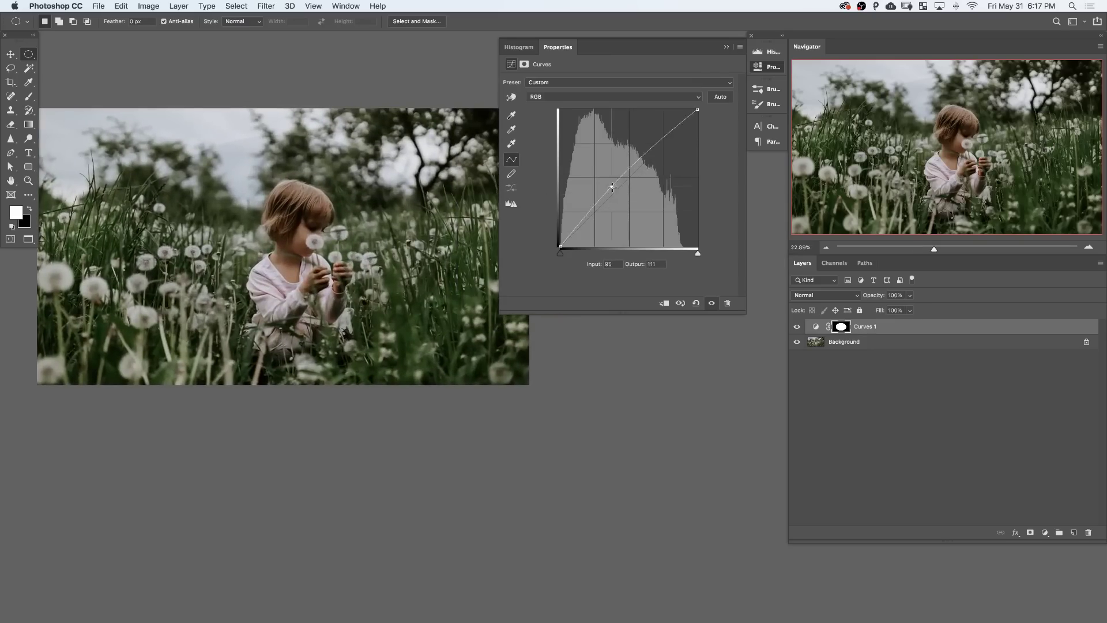
# Step: Discard the previewed curve brightening and return to the original photo with only its Background layer
pyautogui.moveTo(612, 186); pyautogui.dragTo(611, 175)
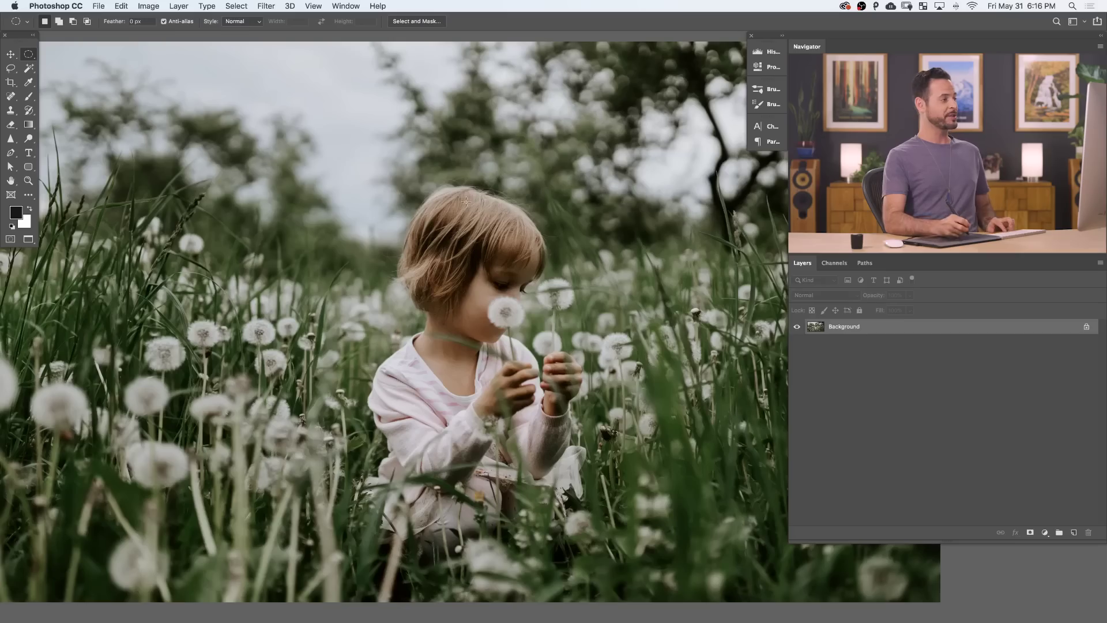
# Step: Zoom out three levels and pan the photo up-left, leaving empty space around it
pyautogui.press('super+minus')
pyautogui.press('super+minus')
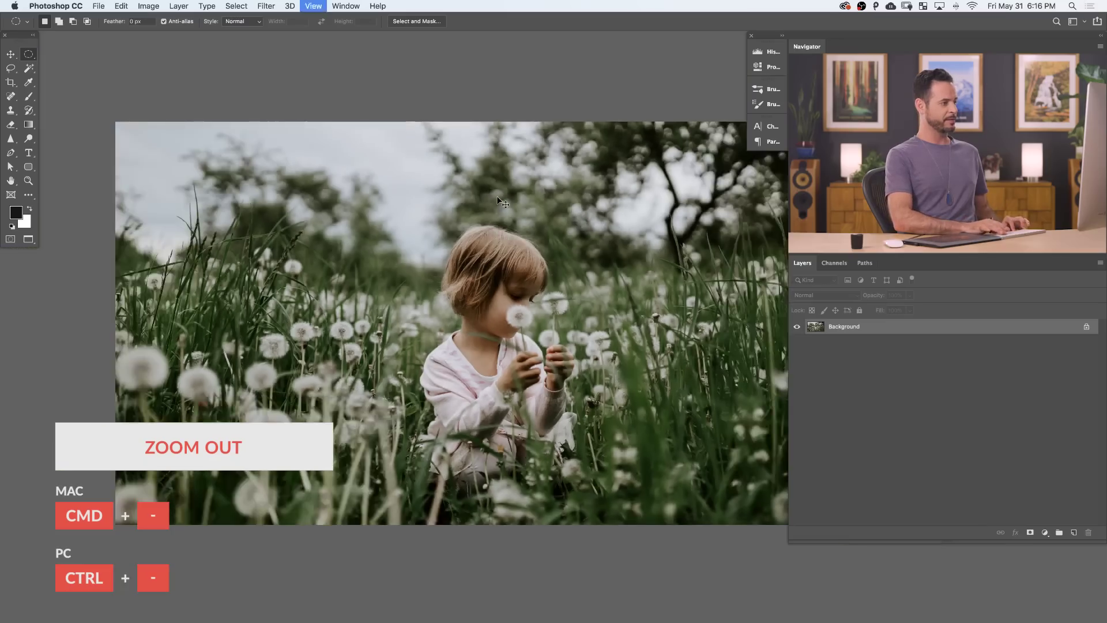
pyautogui.press('super+minus')
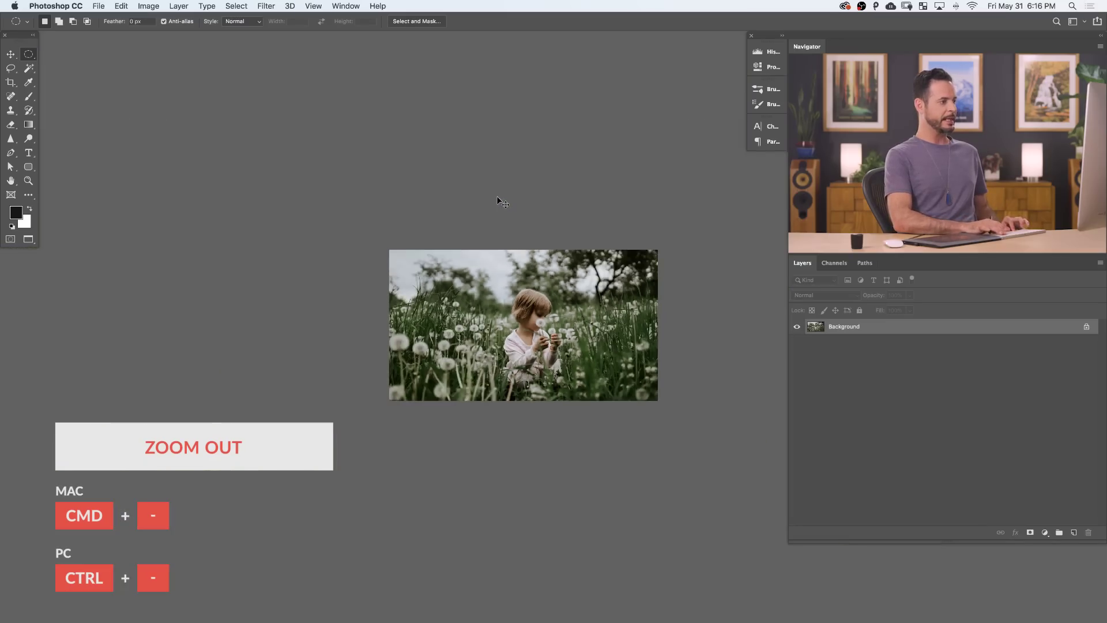
pyautogui.press('super+minus')
pyautogui.moveTo(577, 391); pyautogui.dragTo(490, 324)
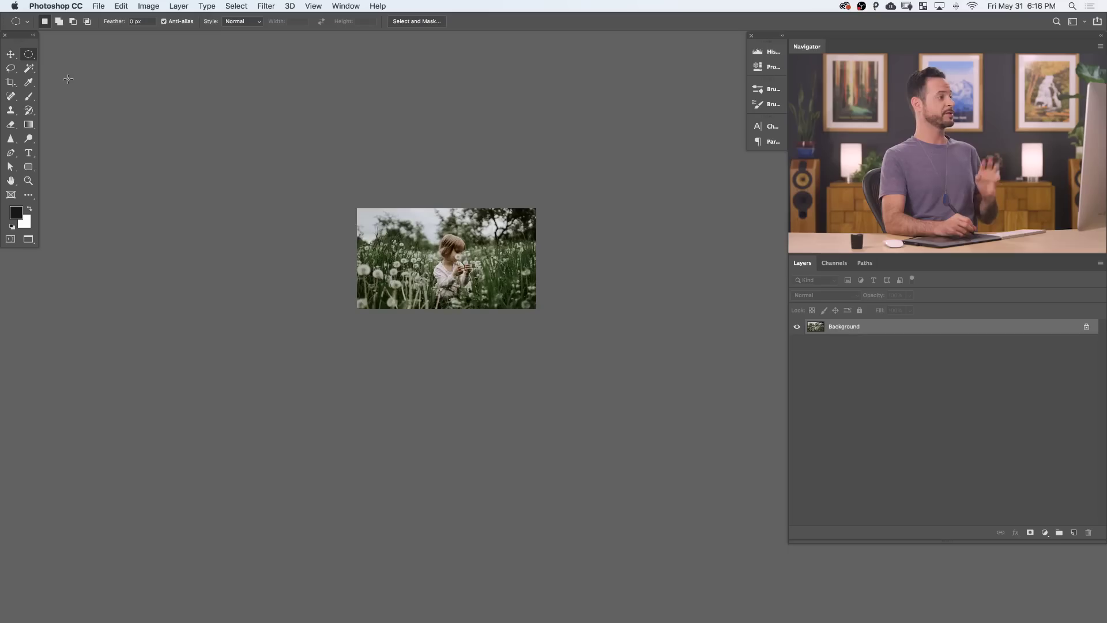
# Step: Draw a large elliptical marquee around the girl that extends past the photo's edges
pyautogui.click(33, 58)
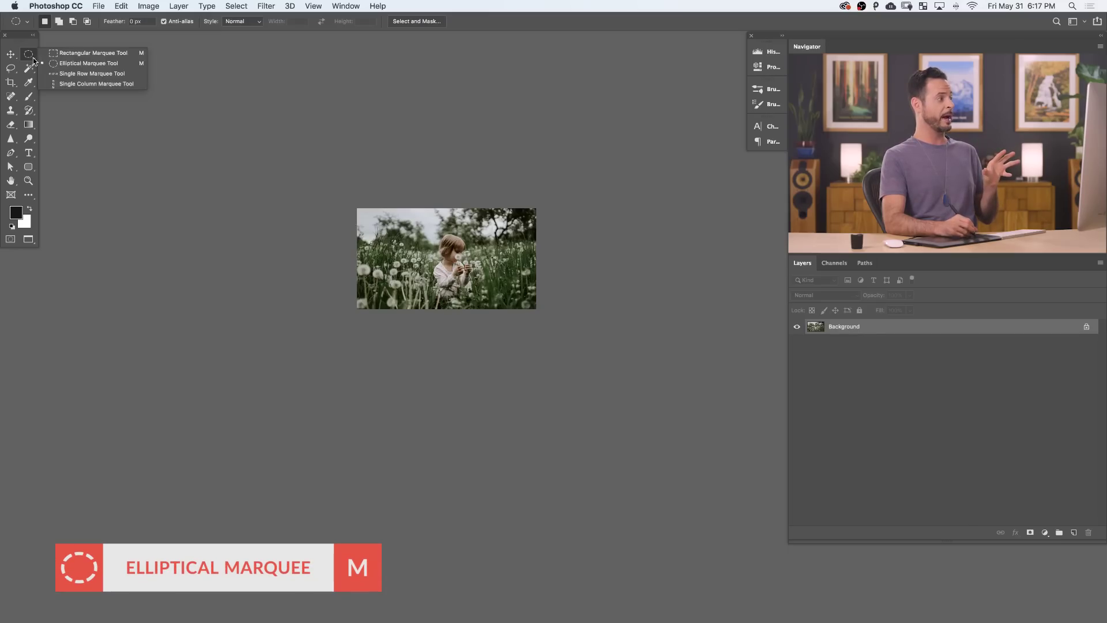
pyautogui.click(64, 65)
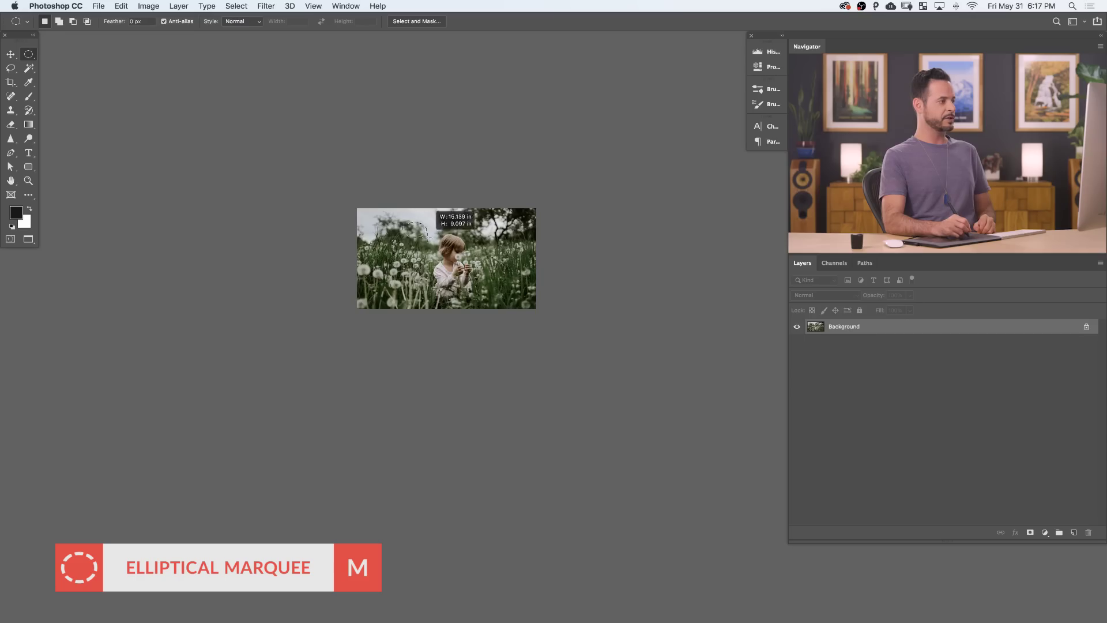
pyautogui.moveTo(427, 238); pyautogui.dragTo(484, 278)
pyautogui.press('space')
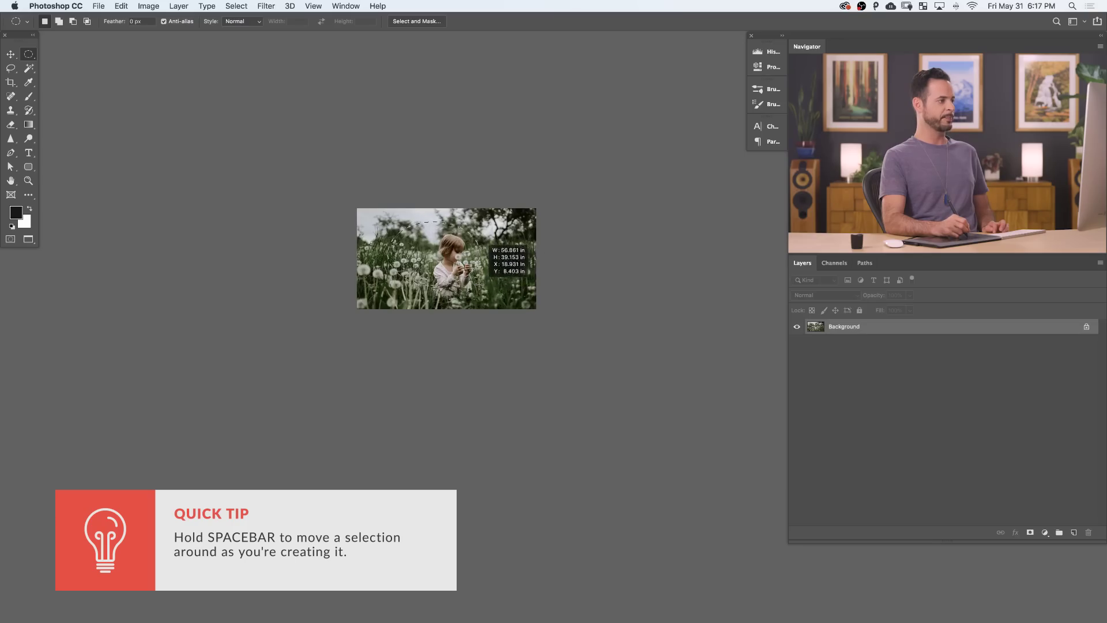
pyautogui.moveTo(479, 285); pyautogui.dragTo(482, 284)
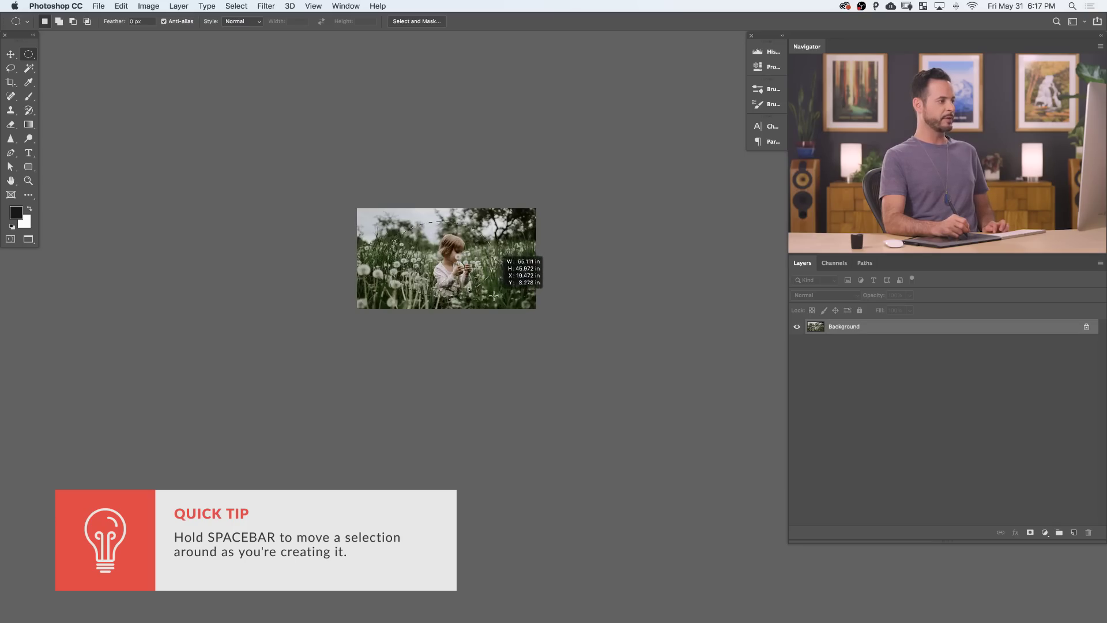
pyautogui.moveTo(500, 296); pyautogui.dragTo(504, 300)
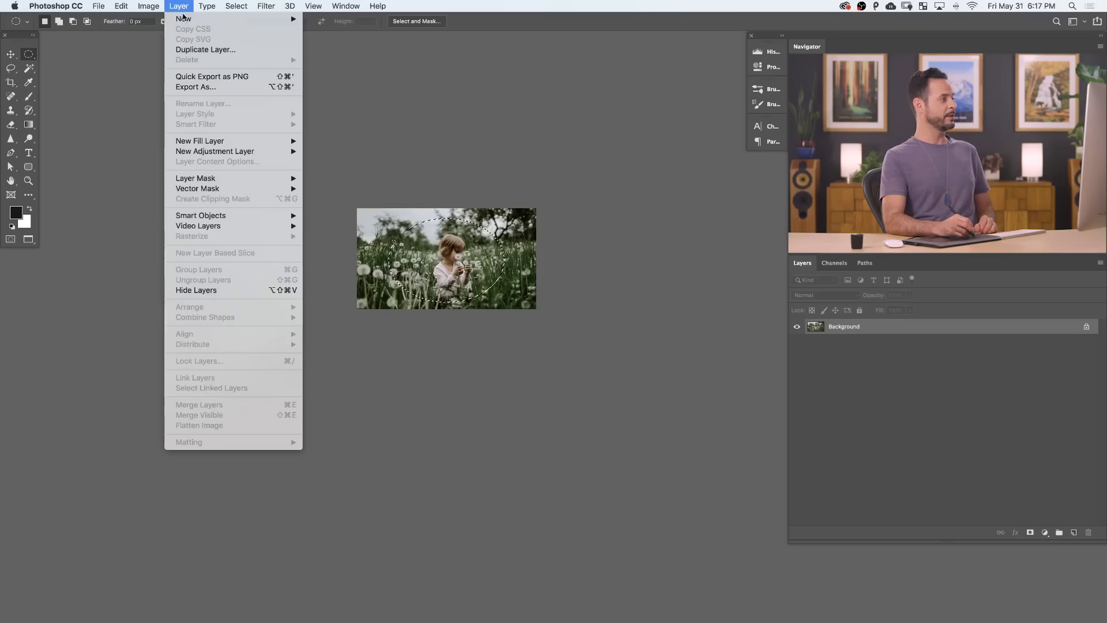
# Step: Add a Curves 1 adjustment layer masked to the oval selection
pyautogui.moveTo(229, 153)
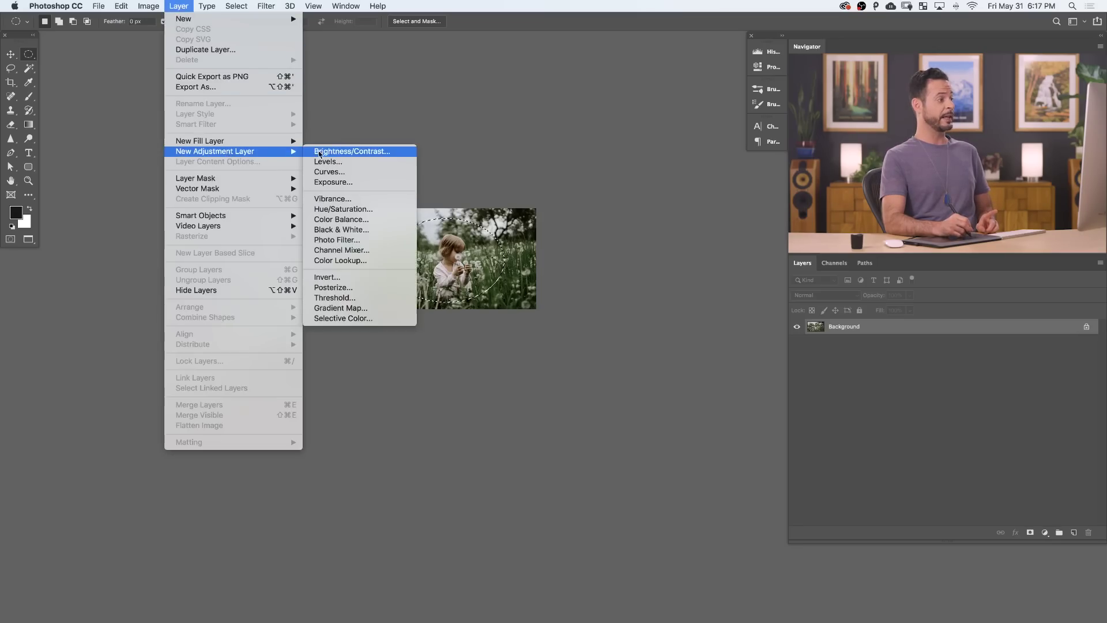
pyautogui.click(329, 172)
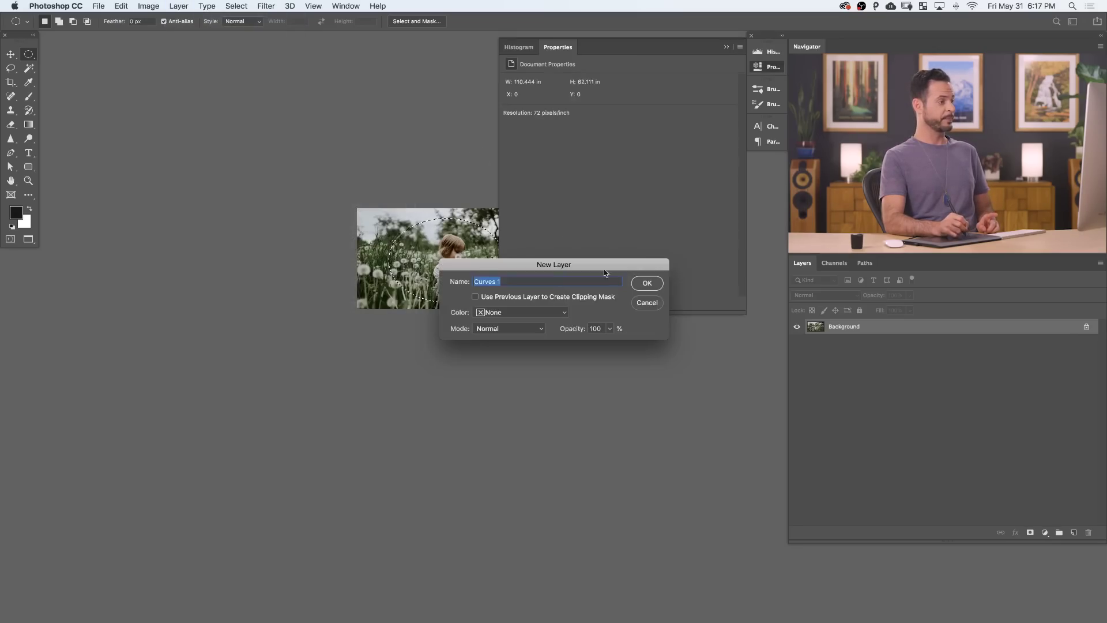
pyautogui.click(647, 283)
pyautogui.moveTo(444, 329); pyautogui.dragTo(343, 329)
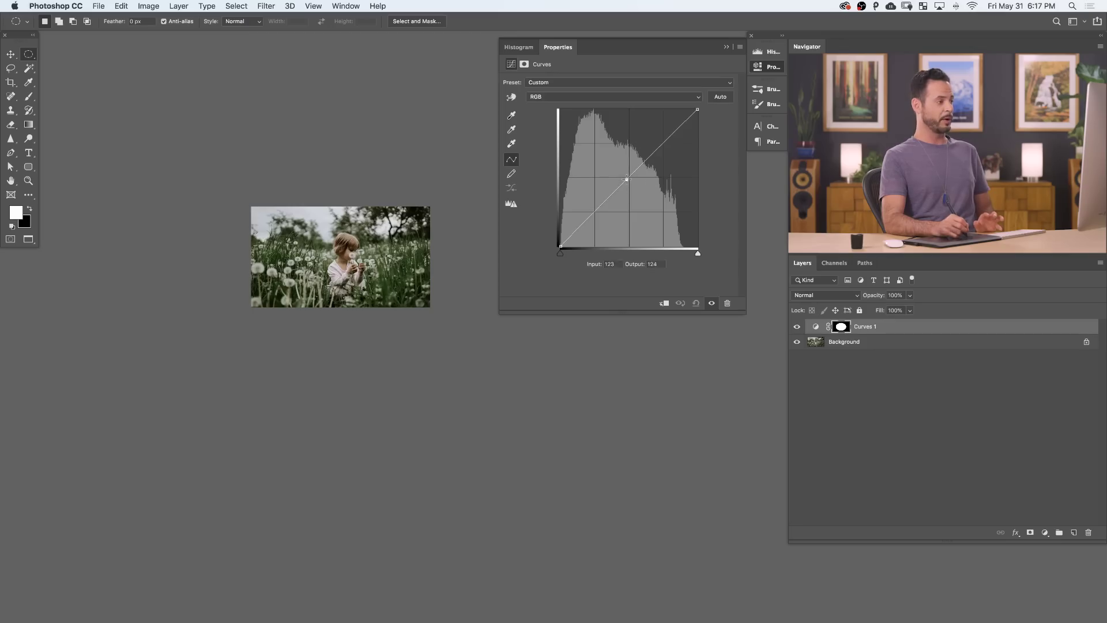
# Step: Bow the Curves 1 midpoint up-left to brighten the oval area around the girl
pyautogui.moveTo(627, 179); pyautogui.dragTo(616, 169)
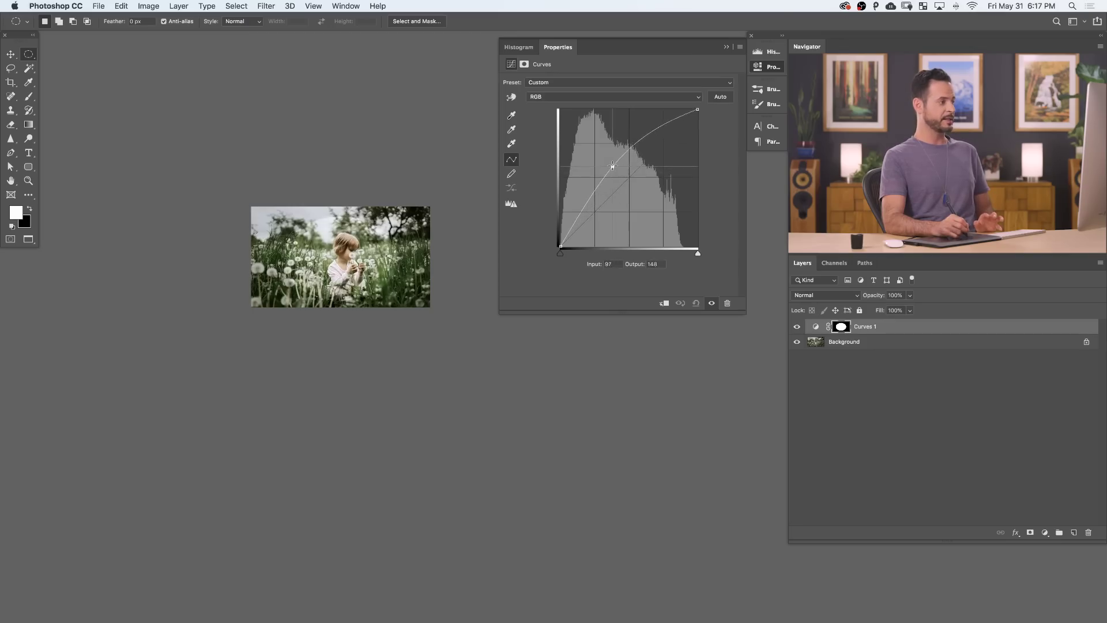
pyautogui.moveTo(611, 170); pyautogui.dragTo(623, 197)
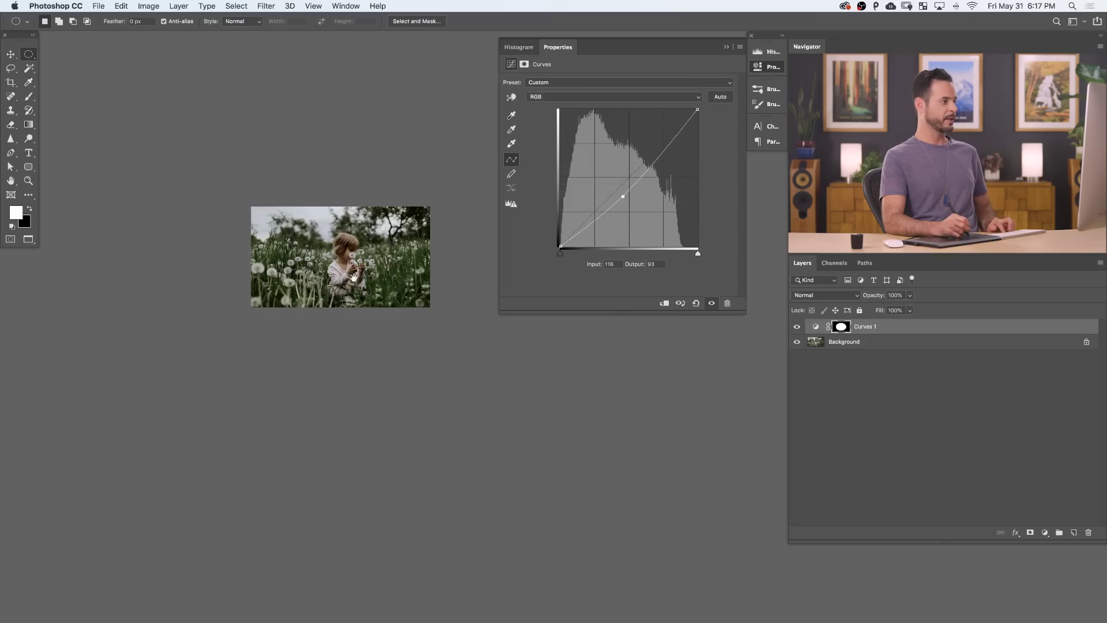
pyautogui.scroll(5, 344, 265)
pyautogui.moveTo(392, 254); pyautogui.dragTo(347, 263)
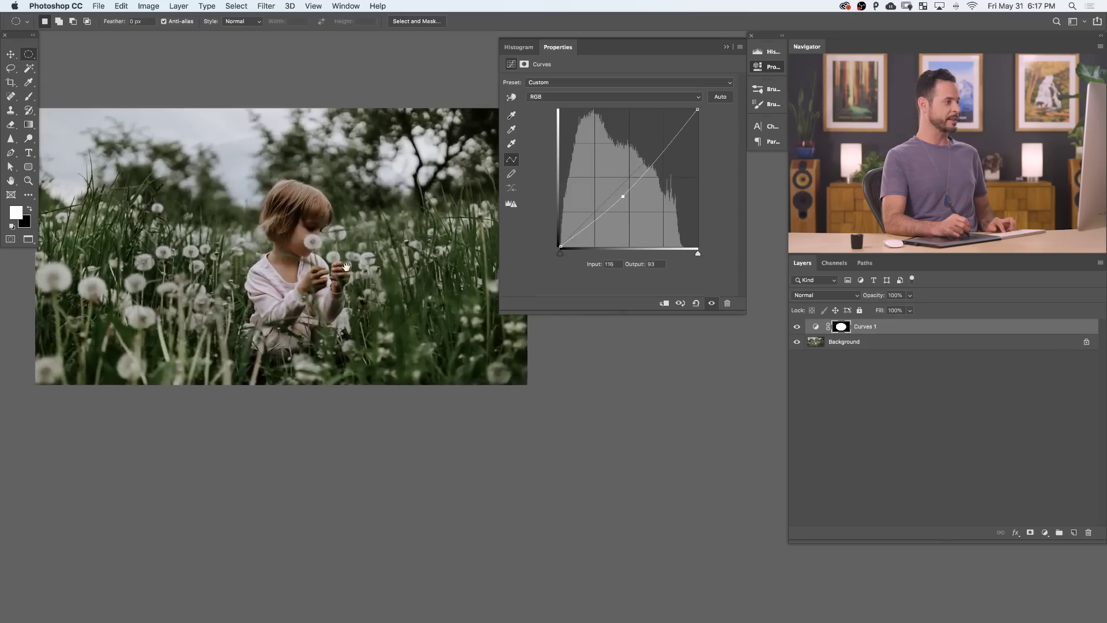
pyautogui.moveTo(623, 196); pyautogui.dragTo(609, 186)
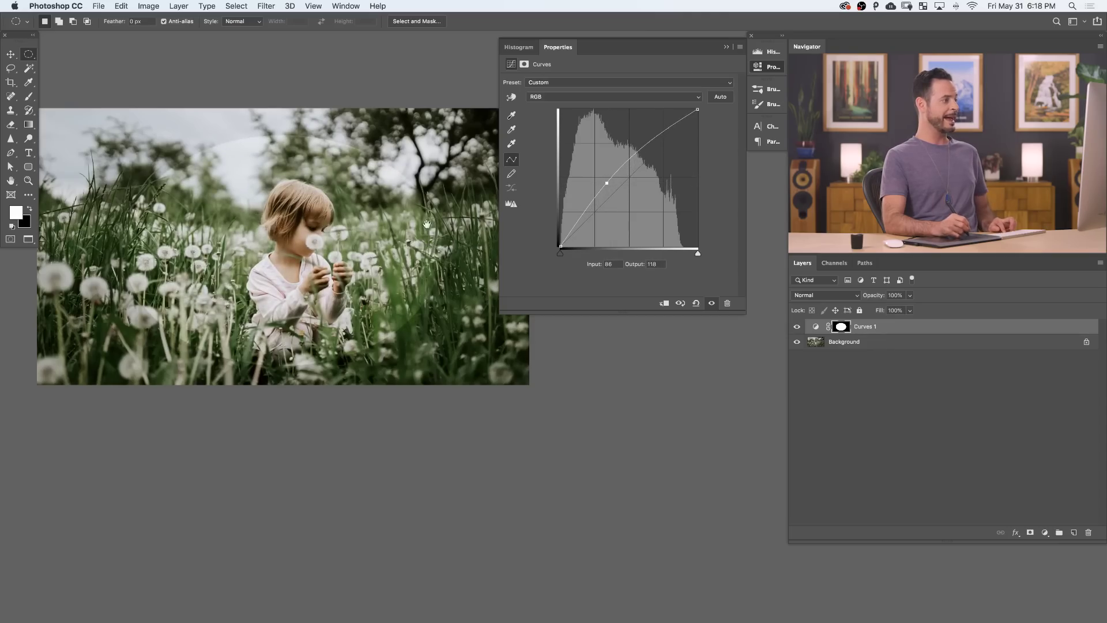
pyautogui.click(204, 148)
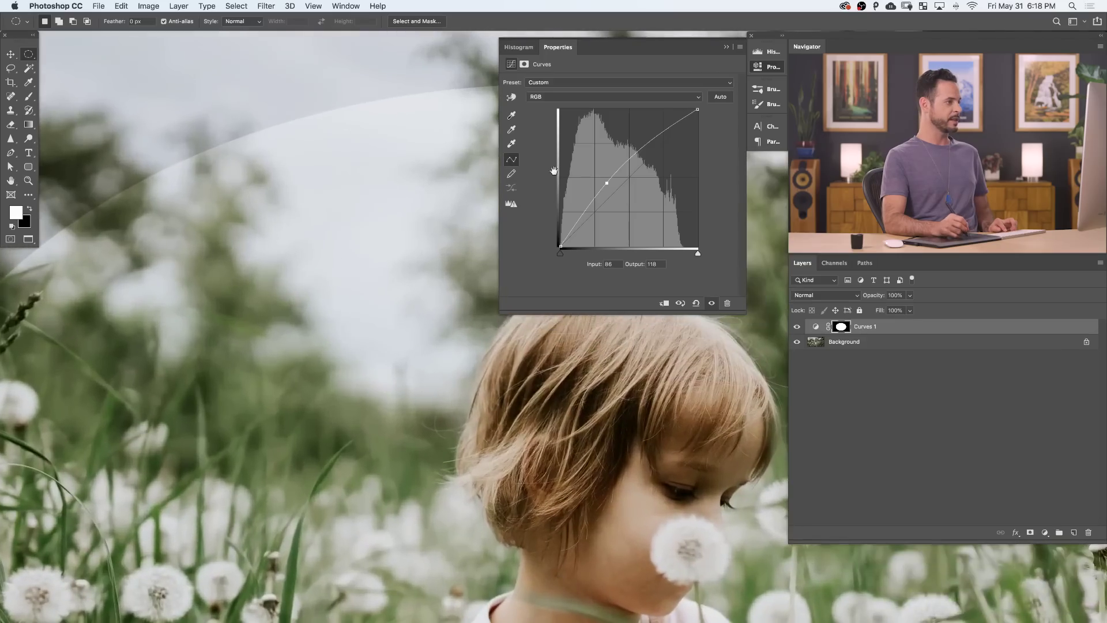
pyautogui.moveTo(612, 183); pyautogui.dragTo(602, 179)
pyautogui.moveTo(496, 346); pyautogui.dragTo(403, 346)
pyautogui.click(775, 75)
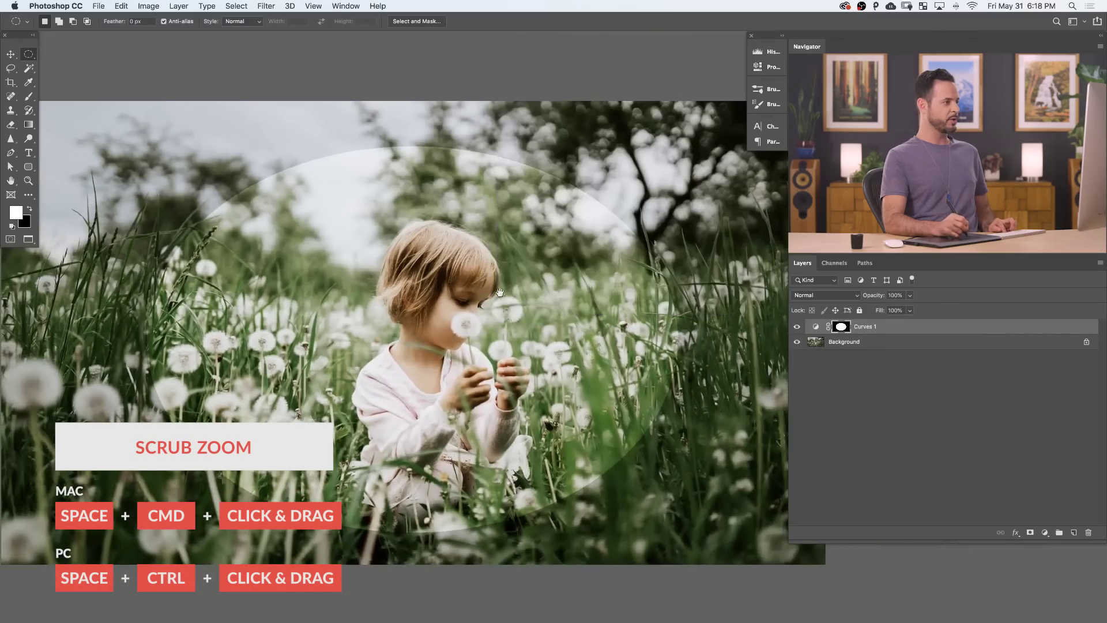
pyautogui.moveTo(500, 293); pyautogui.dragTo(511, 293)
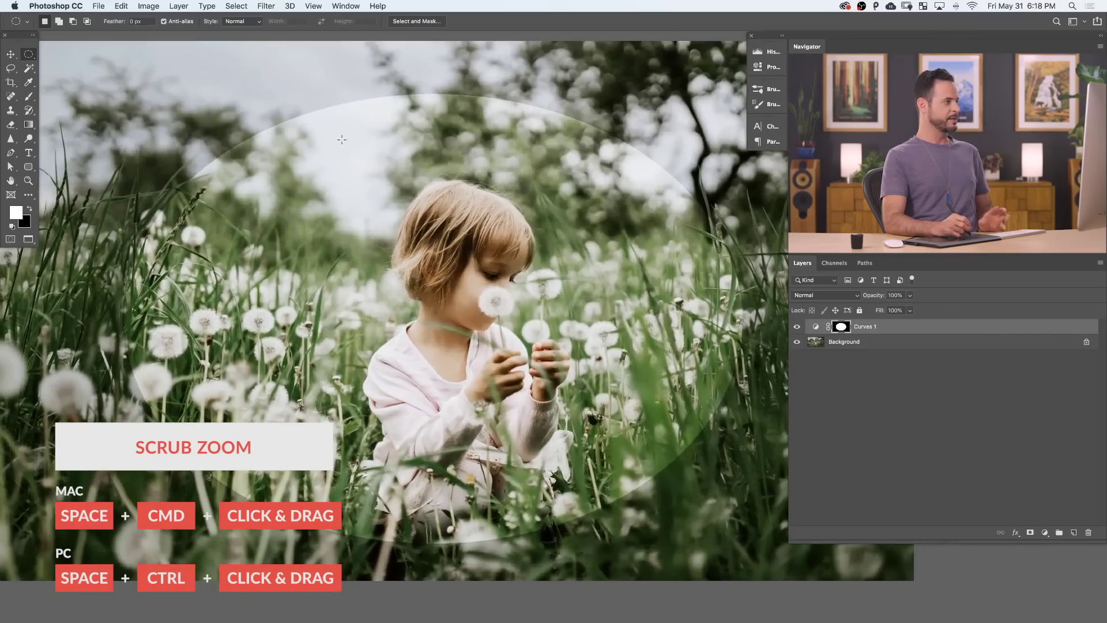
# Step: Blur the Curves 1 mask with a 100.1 px Gaussian Blur, then zoom out
pyautogui.click(271, 7)
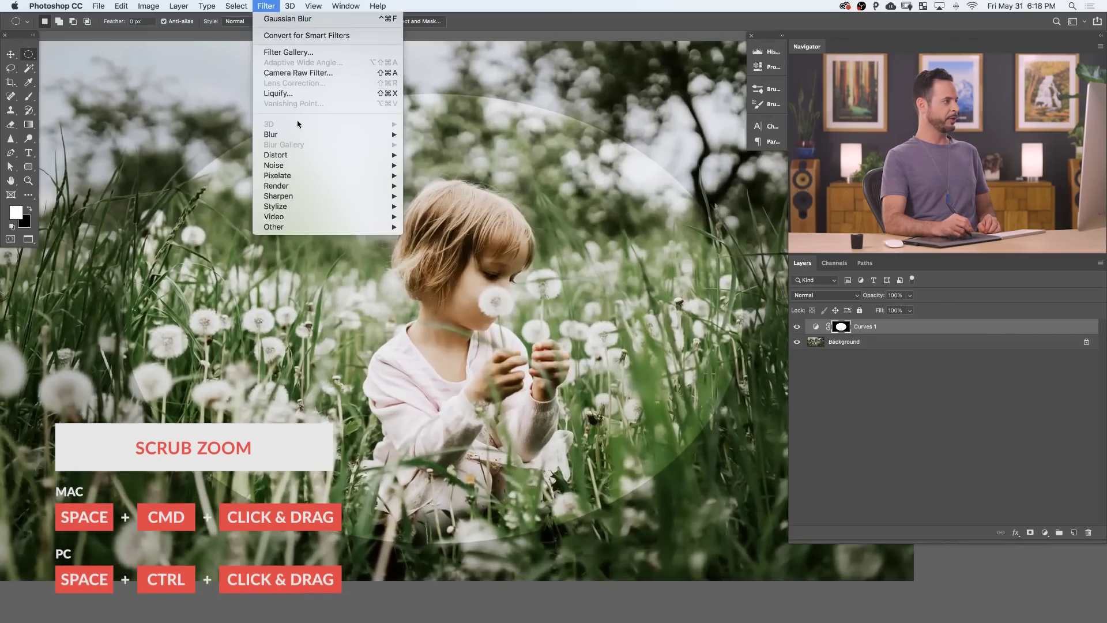
pyautogui.moveTo(381, 135)
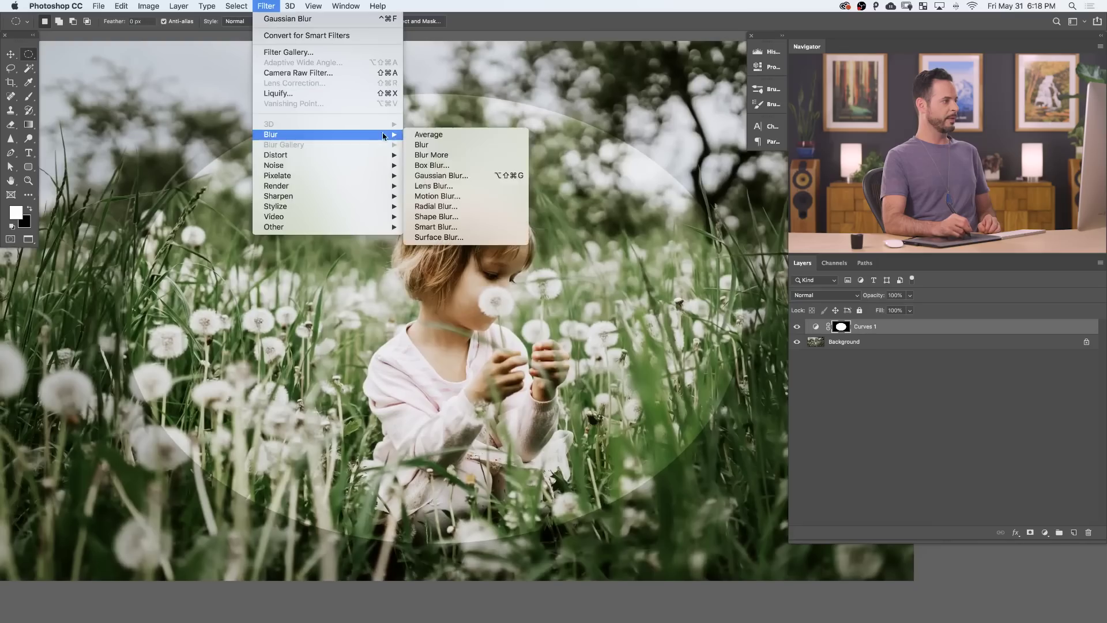
pyautogui.click(461, 176)
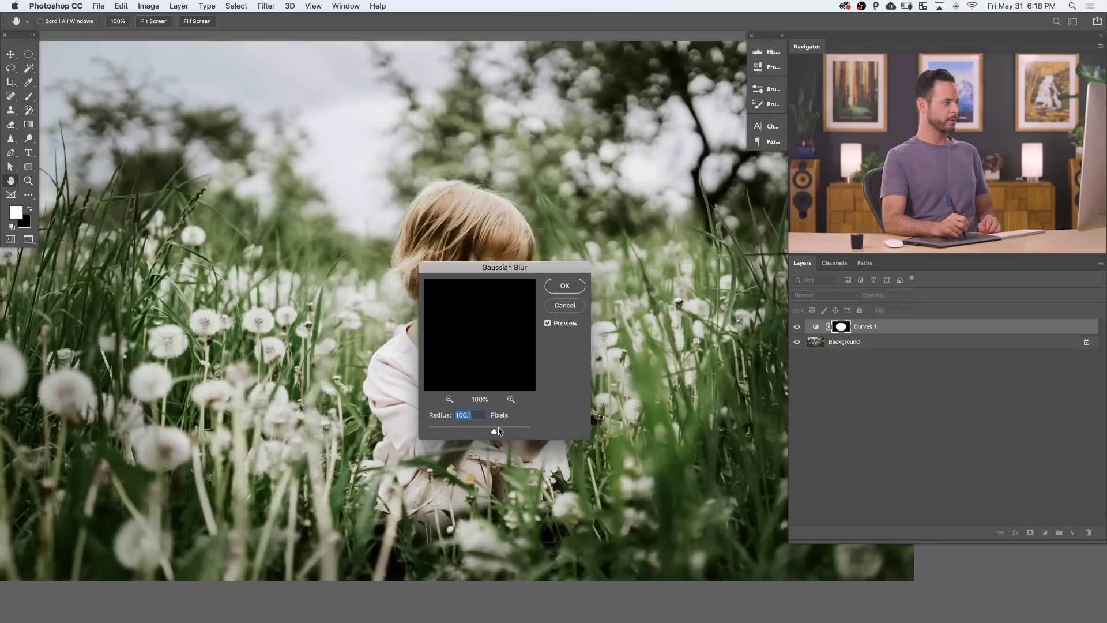
pyautogui.click(563, 290)
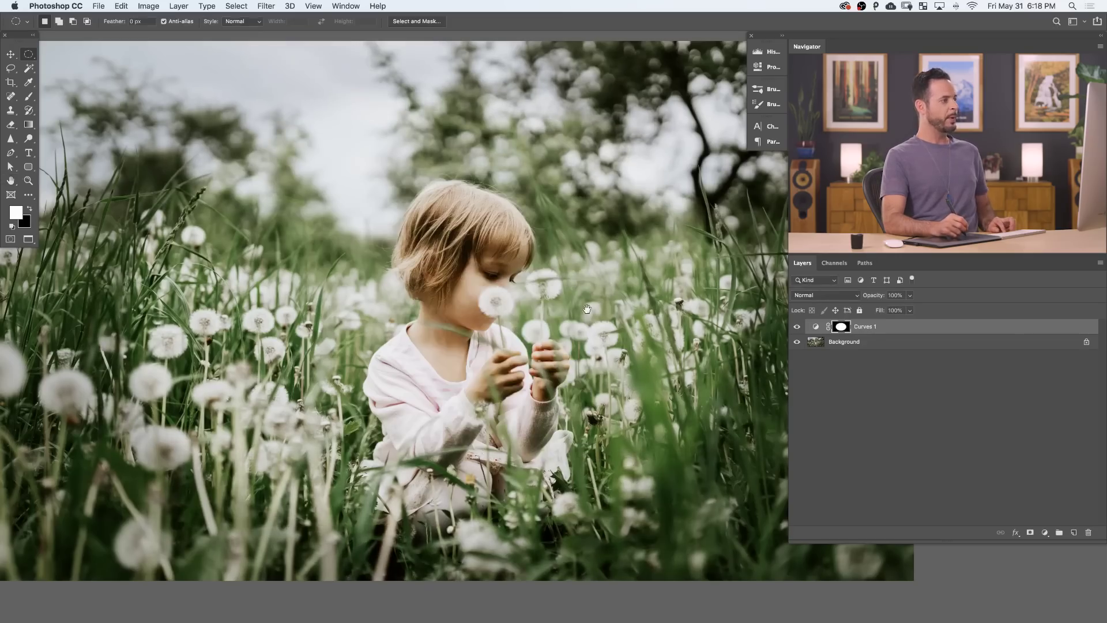
pyautogui.scroll(-10, 591, 313)
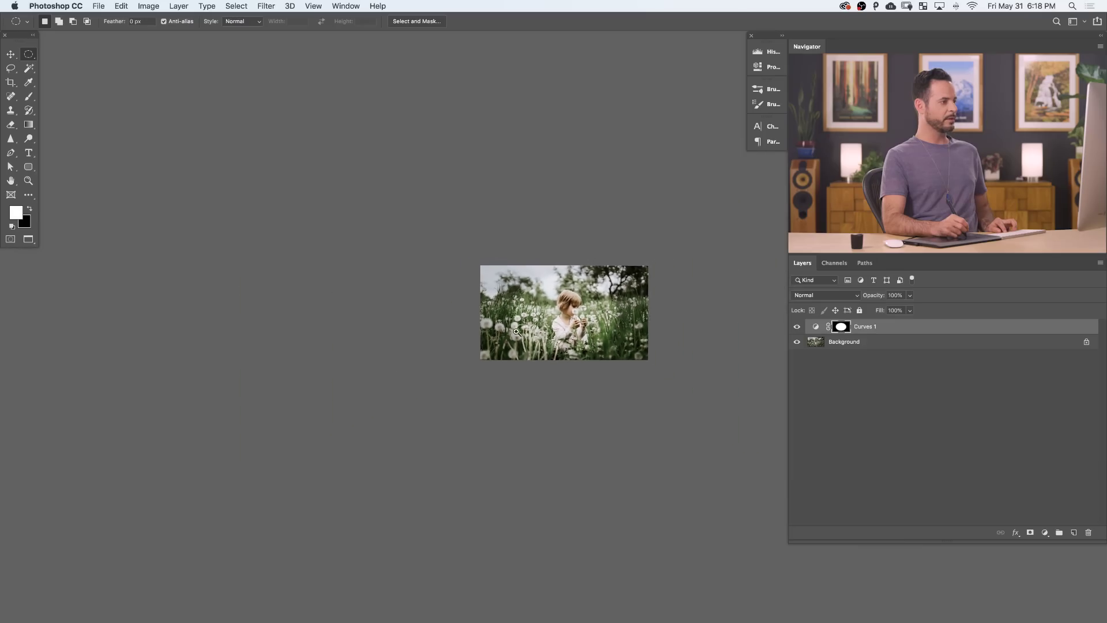
pyautogui.moveTo(588, 337); pyautogui.dragTo(541, 344)
pyautogui.scroll(1, 543, 348)
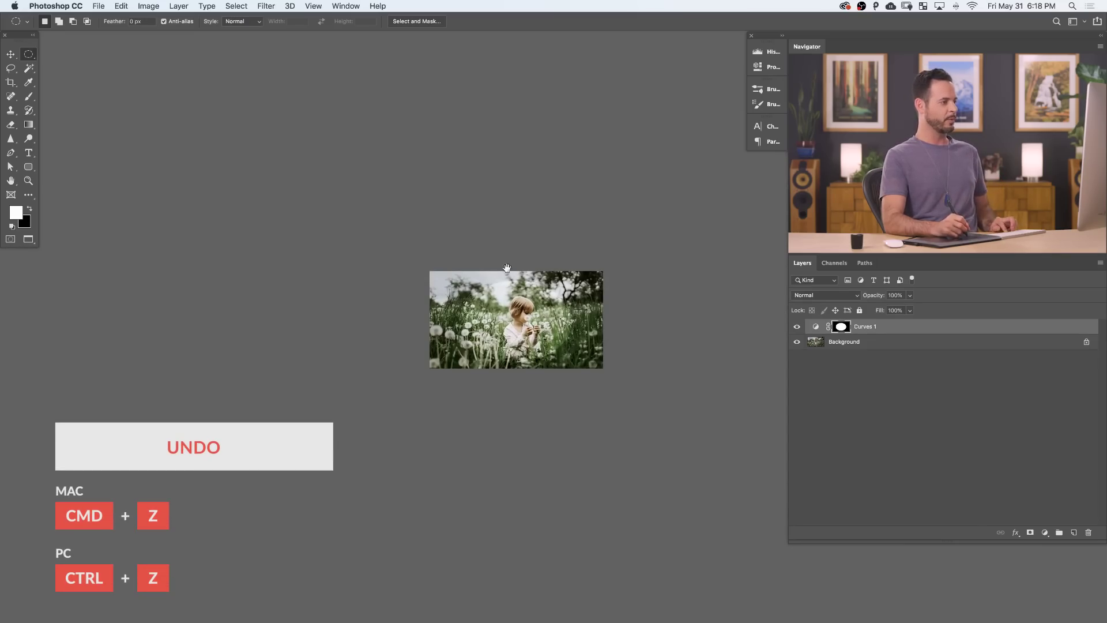
# Step: Apply a 623.8-pixel Gaussian Blur radius to the Curves 1 mask
pyautogui.moveTo(506, 267); pyautogui.dragTo(491, 293)
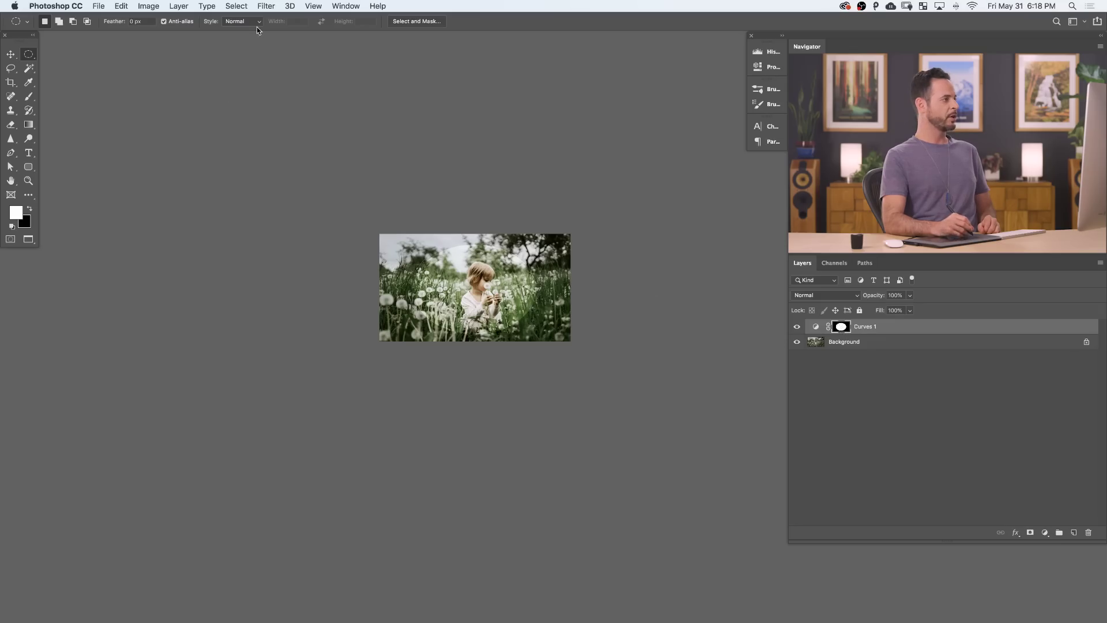
pyautogui.click(269, 10)
pyautogui.moveTo(375, 134)
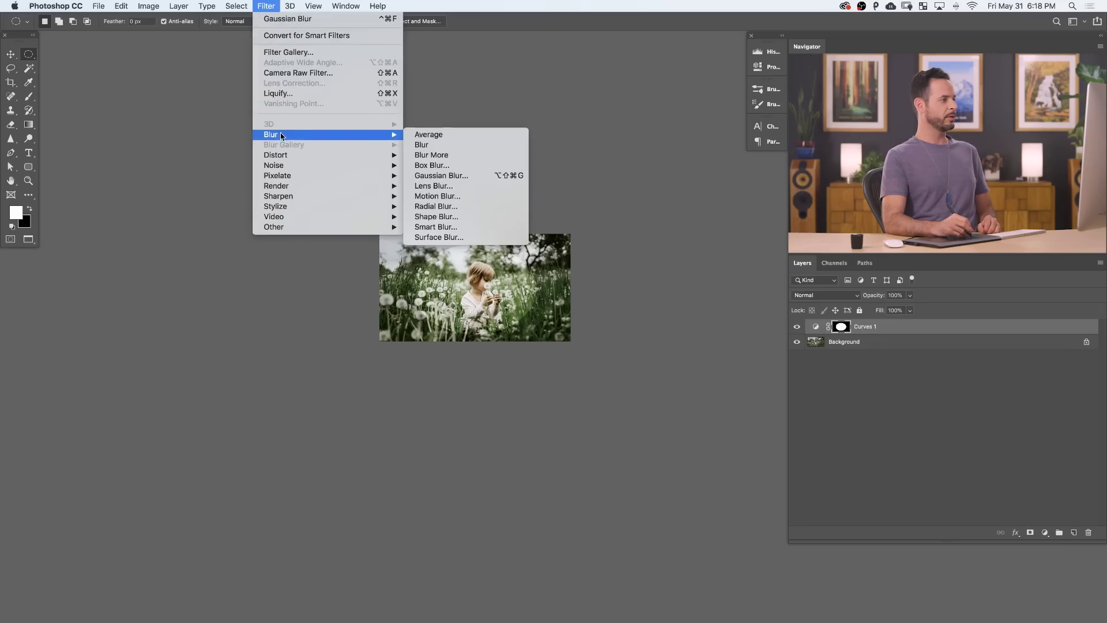
pyautogui.click(426, 176)
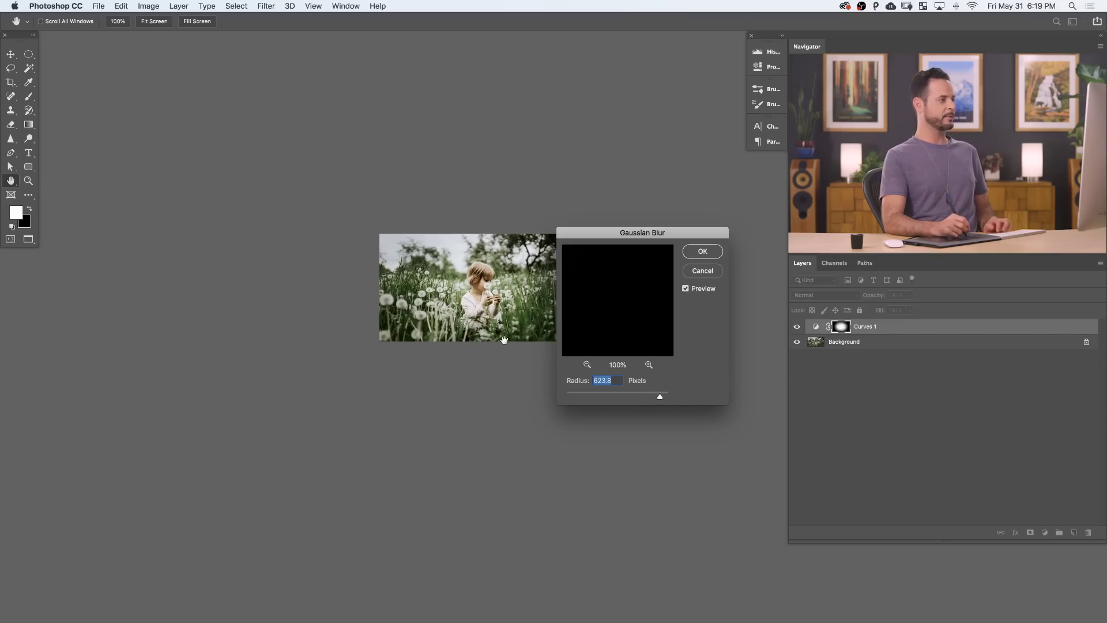
pyautogui.moveTo(504, 340); pyautogui.dragTo(443, 313)
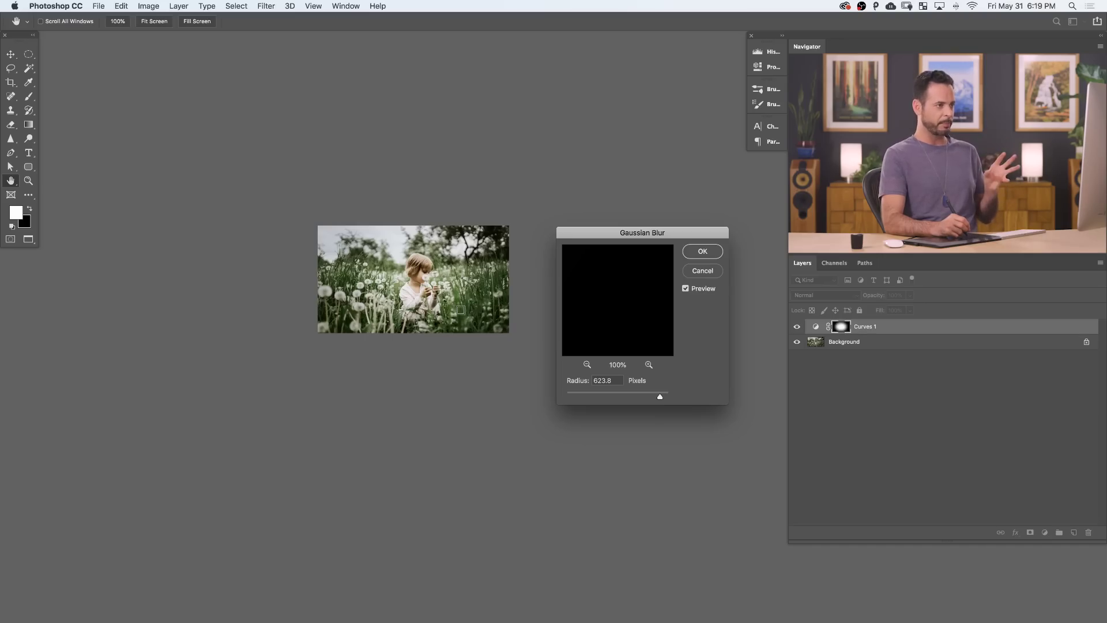
pyautogui.click(702, 252)
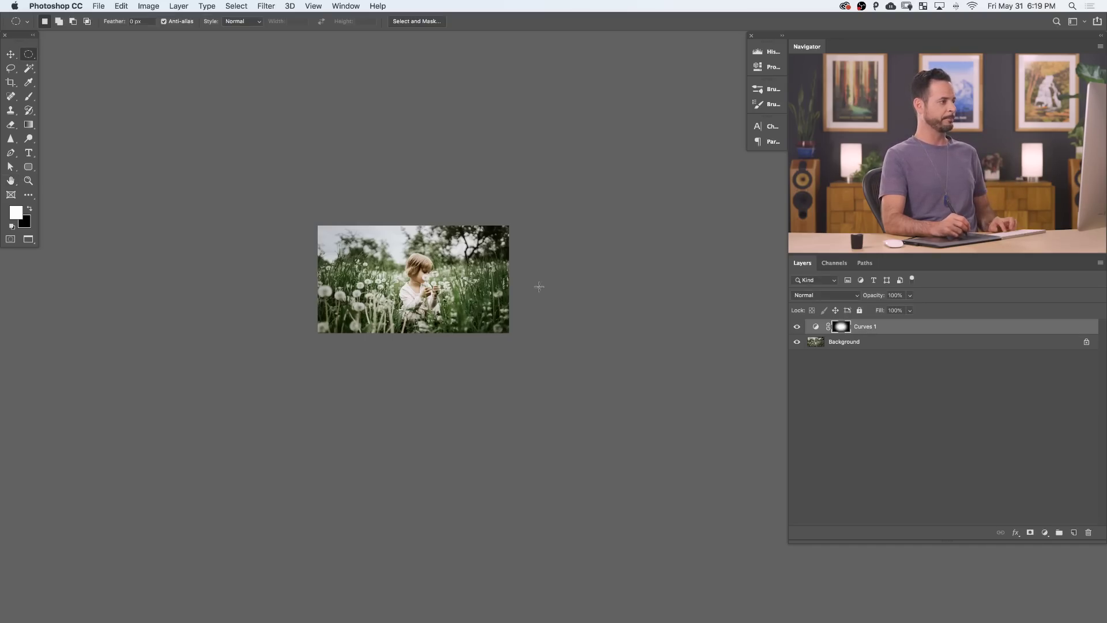
pyautogui.keyDown('alt'); pyautogui.click(481, 272); pyautogui.keyUp('alt')
pyautogui.click(796, 326)
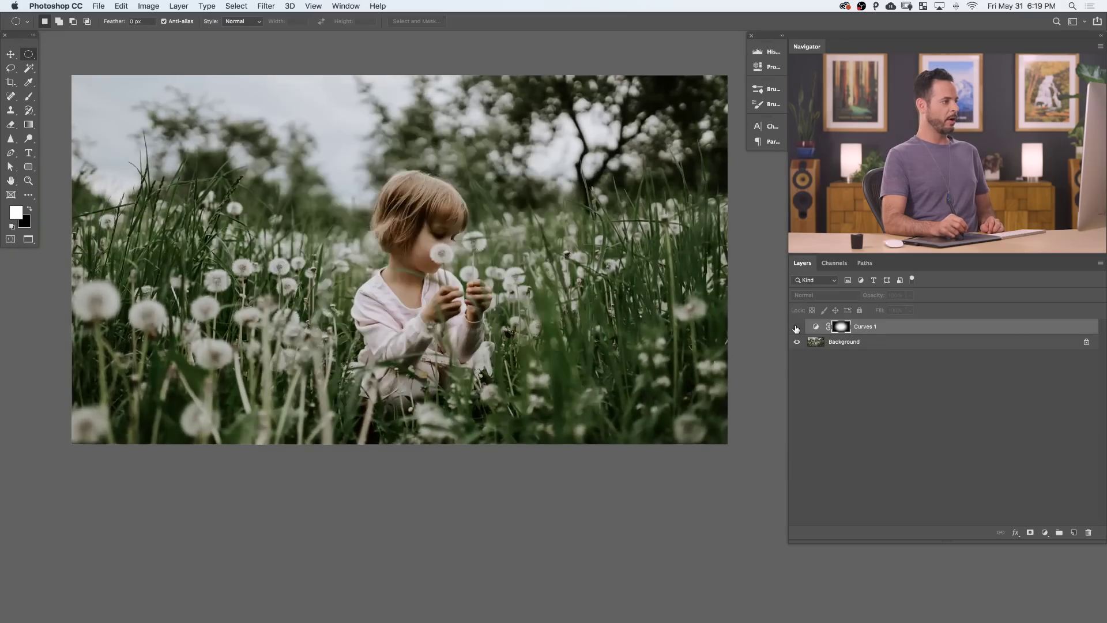
pyautogui.click(796, 328)
pyautogui.click(796, 327)
pyautogui.click(796, 328)
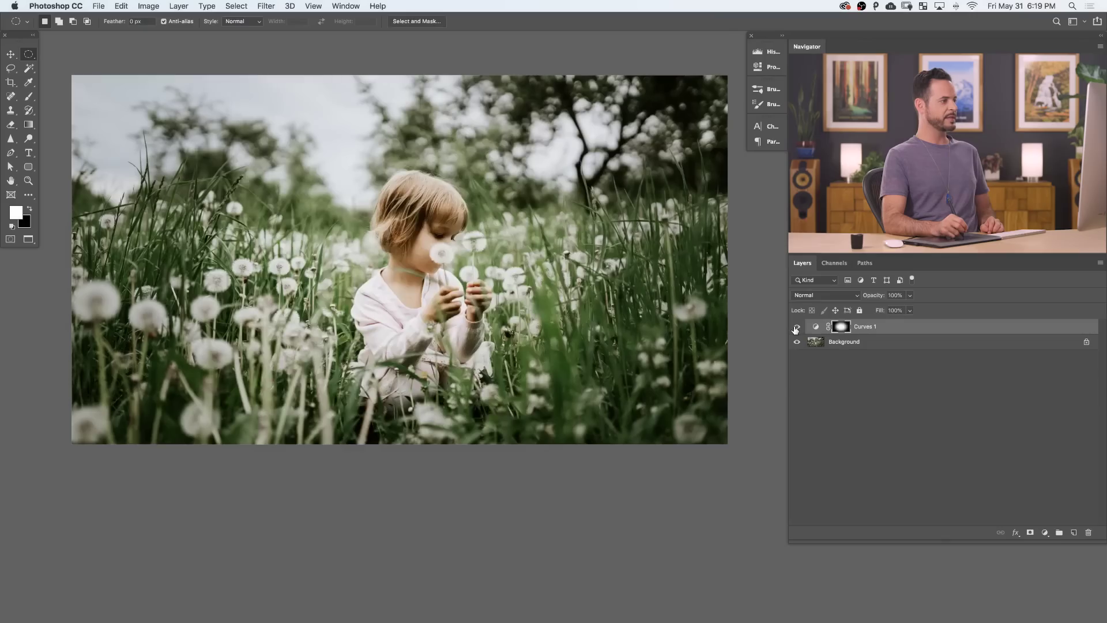
pyautogui.click(796, 327)
pyautogui.click(796, 328)
pyautogui.click(796, 327)
pyautogui.click(796, 327)
pyautogui.click(796, 327)
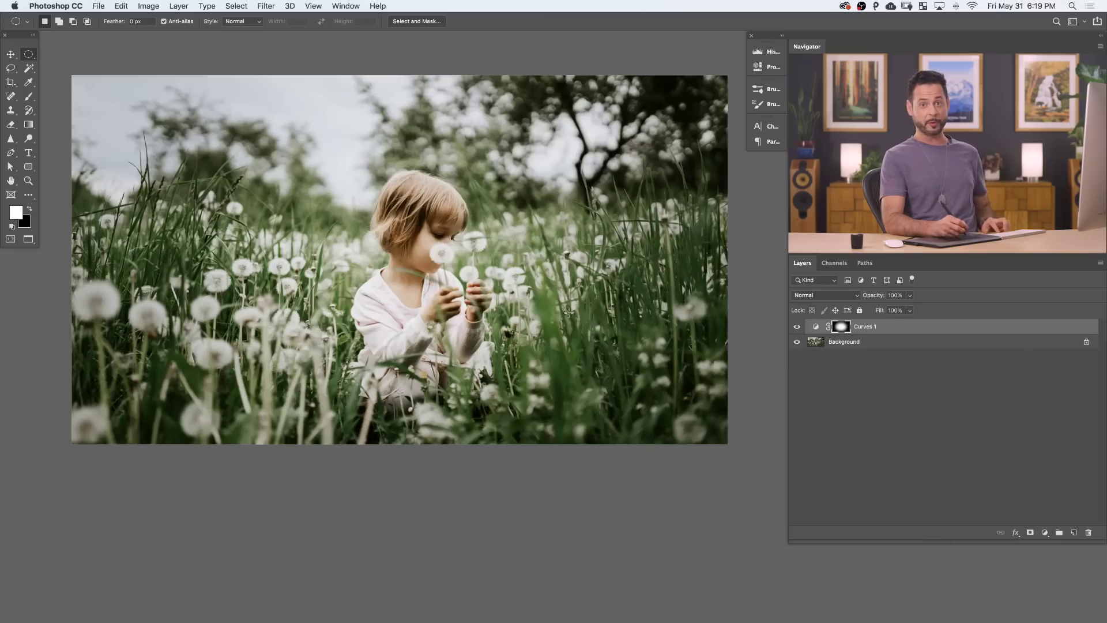
pyautogui.scroll(-3, 547, 322)
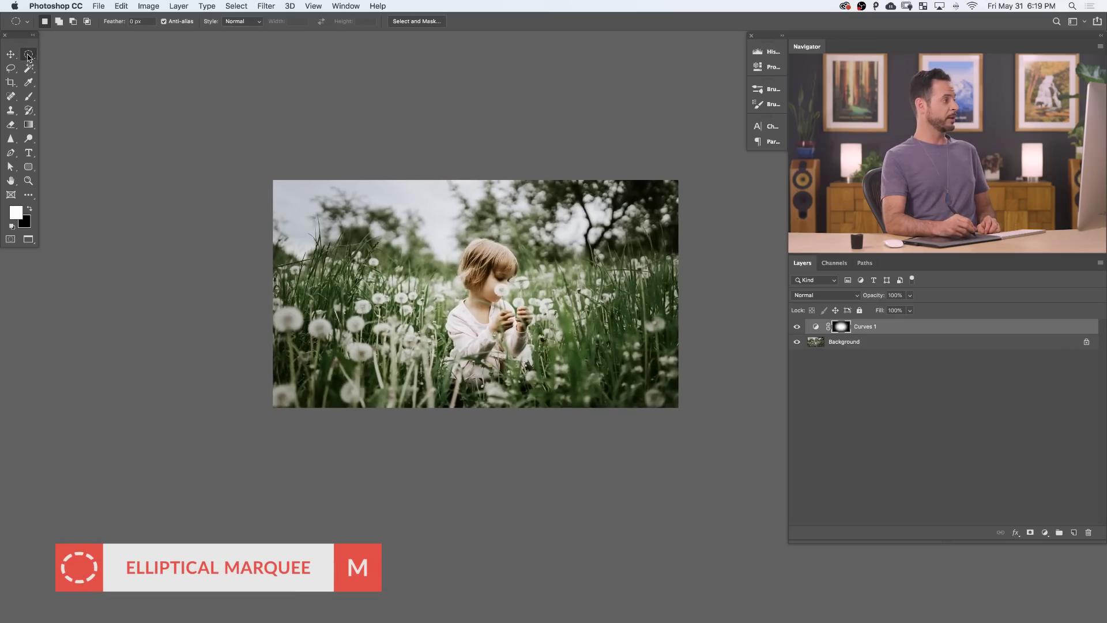
# Step: Draw a large elliptical marquee around the girl, stretched taller to cover most of the photo
pyautogui.moveTo(28, 58); pyautogui.dragTo(61, 66)
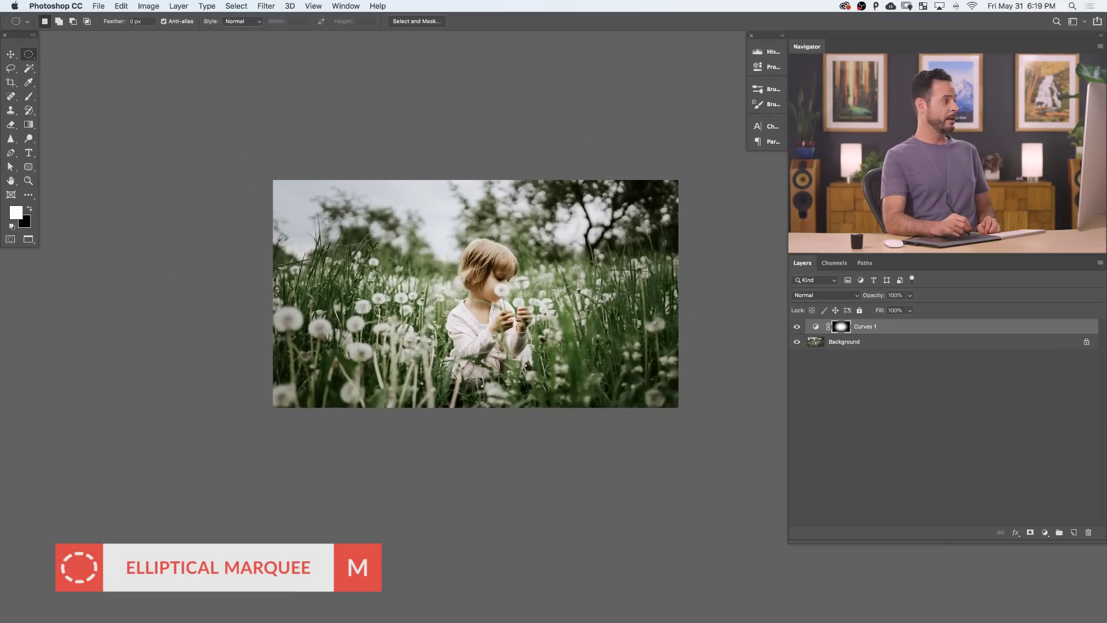
pyautogui.moveTo(380, 267); pyautogui.dragTo(568, 366)
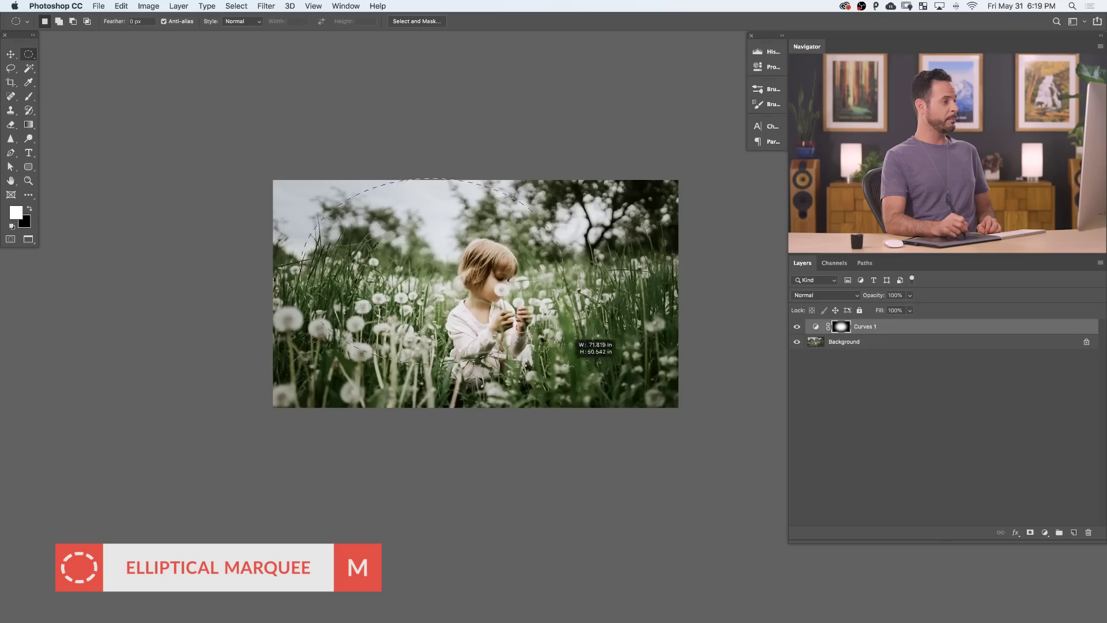
pyautogui.moveTo(672, 417); pyautogui.dragTo(657, 435)
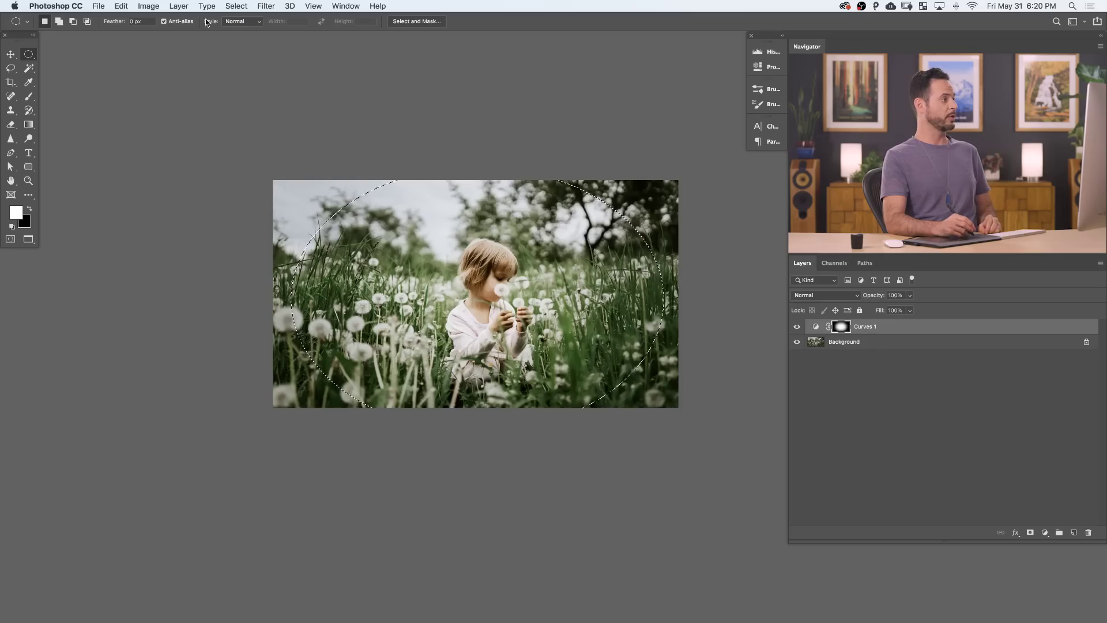
# Step: Add a Curves 2 adjustment layer and pull its point down to input 142, output 89
pyautogui.click(176, 7)
pyautogui.moveTo(214, 157)
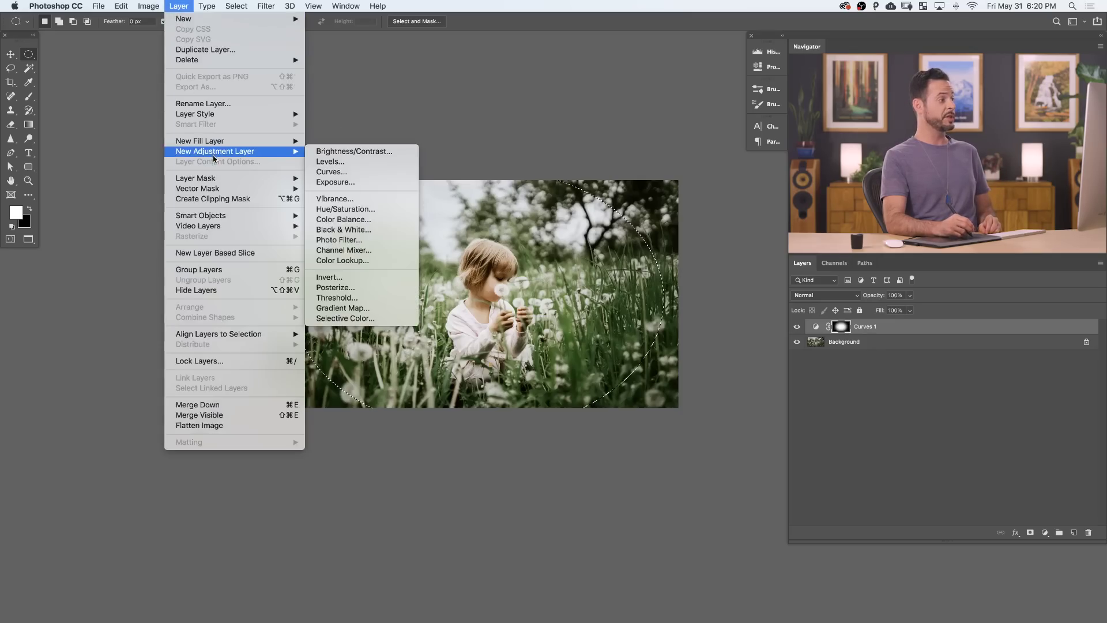
pyautogui.click(374, 167)
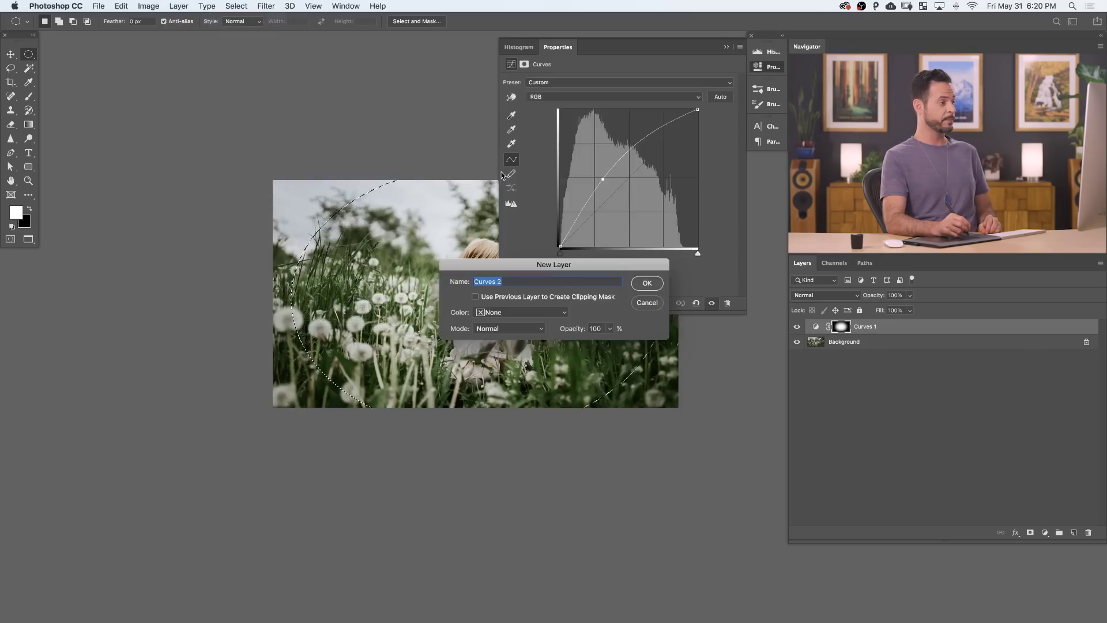
pyautogui.click(646, 283)
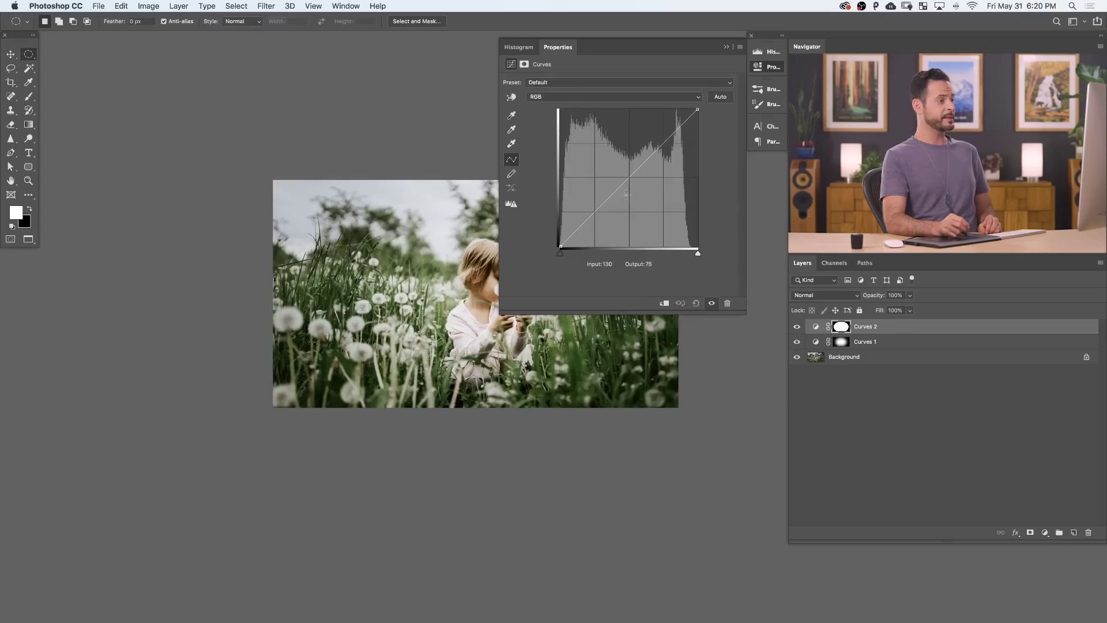
pyautogui.moveTo(628, 188)
pyautogui.mouseDown()
pyautogui.moveTo(634, 203)
pyautogui.moveTo(610, 166)
pyautogui.moveTo(636, 198)
pyautogui.mouseUp()
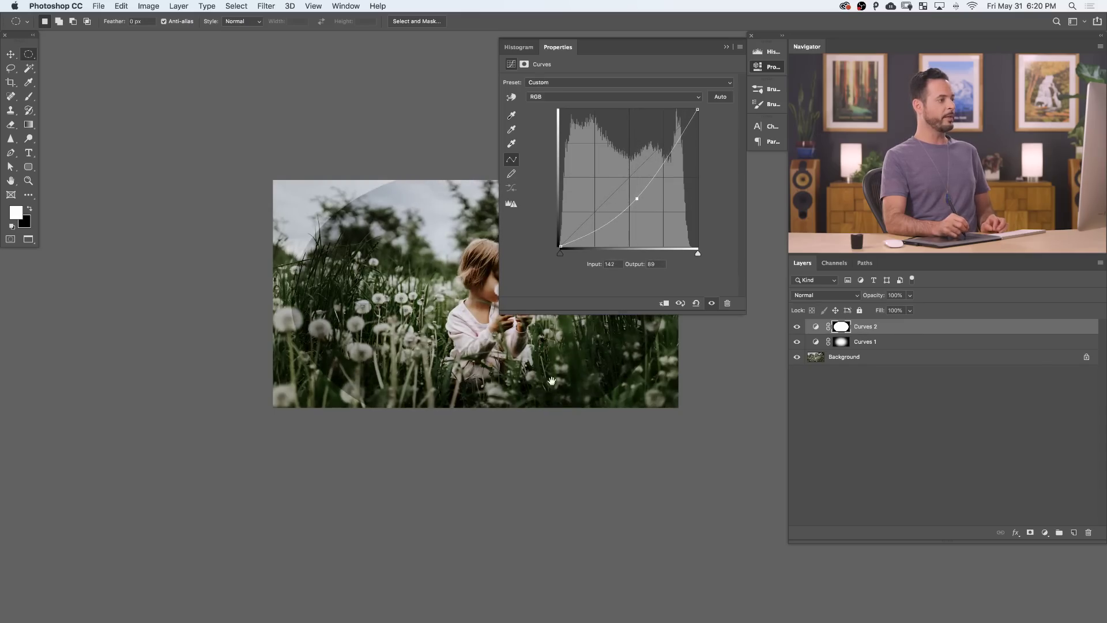
# Step: Toggle Curves 2 visibility to compare the darkening, leaving it switched on
pyautogui.hscroll(6, 539, 292)
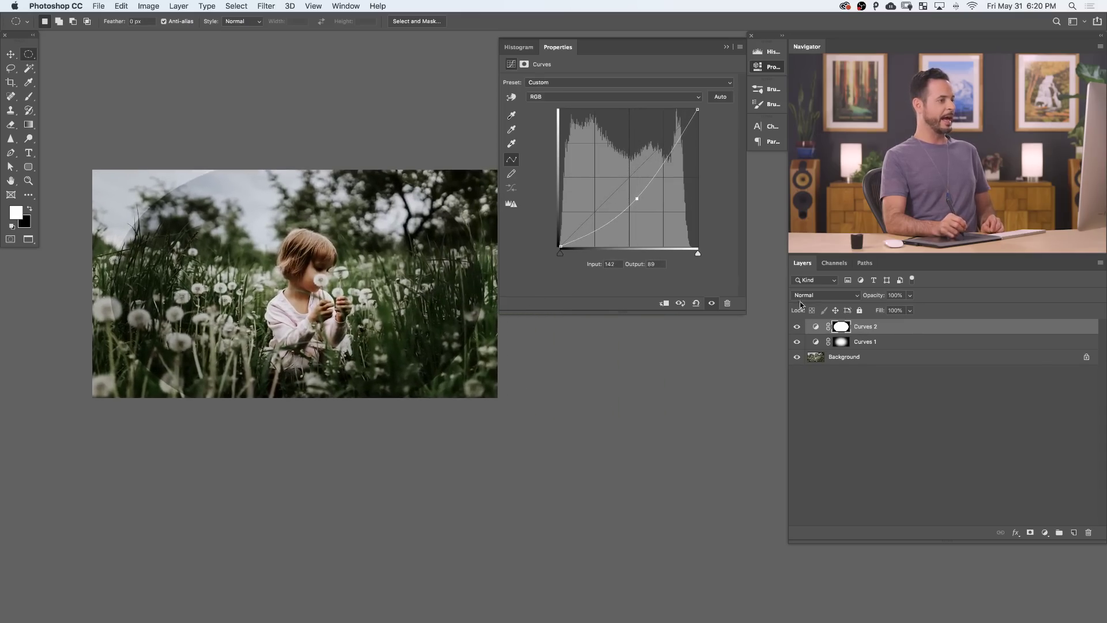
pyautogui.click(794, 329)
pyautogui.click(793, 328)
pyautogui.click(793, 329)
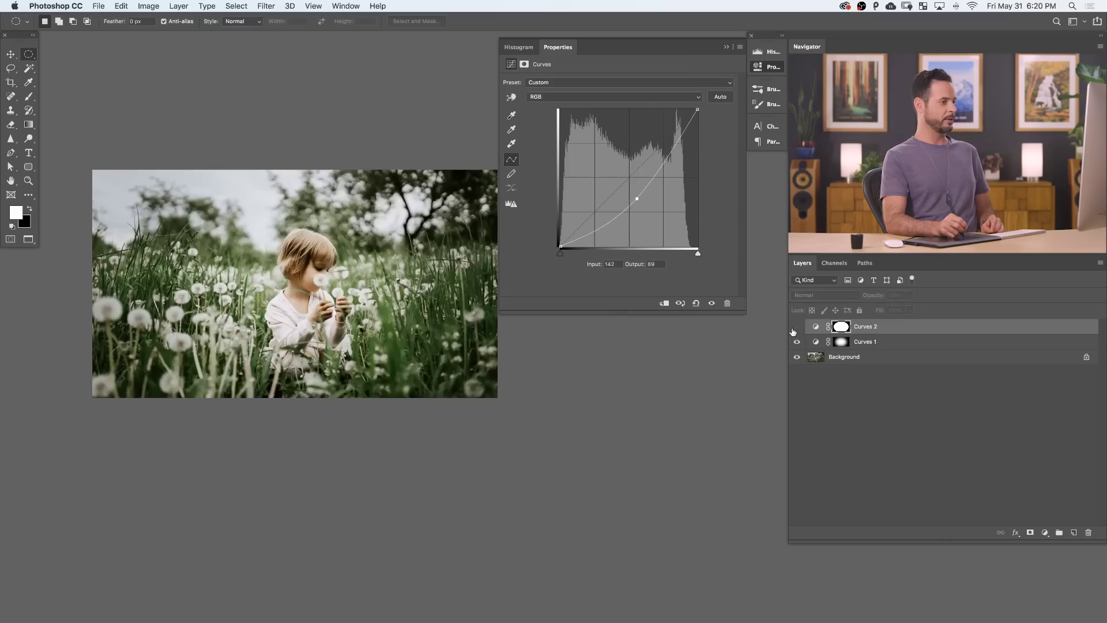
pyautogui.click(793, 330)
pyautogui.click(794, 330)
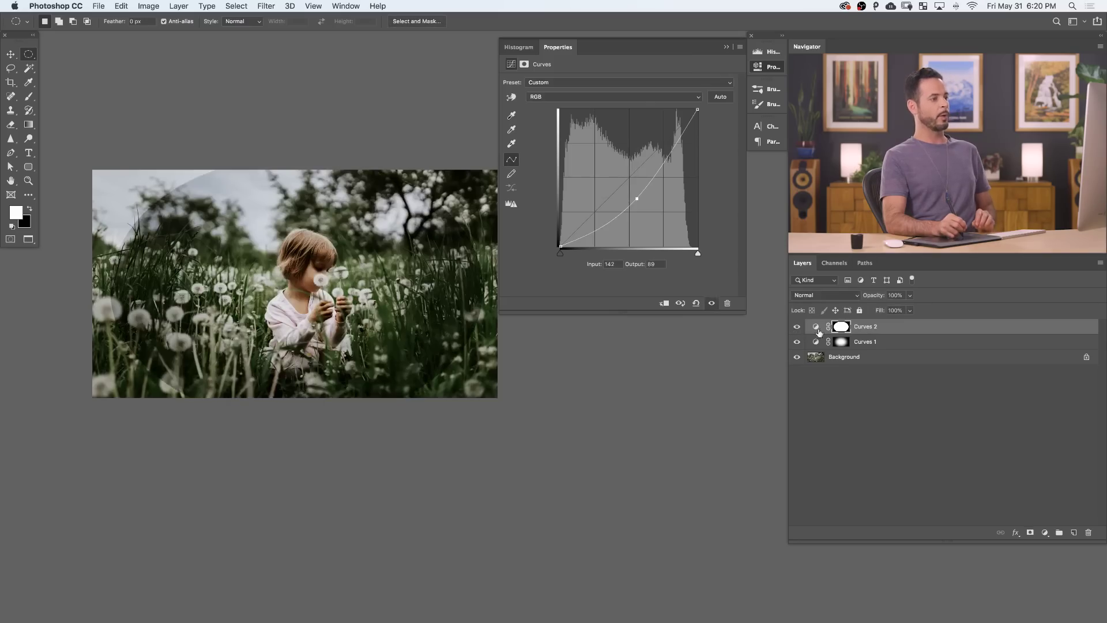
pyautogui.click(841, 328)
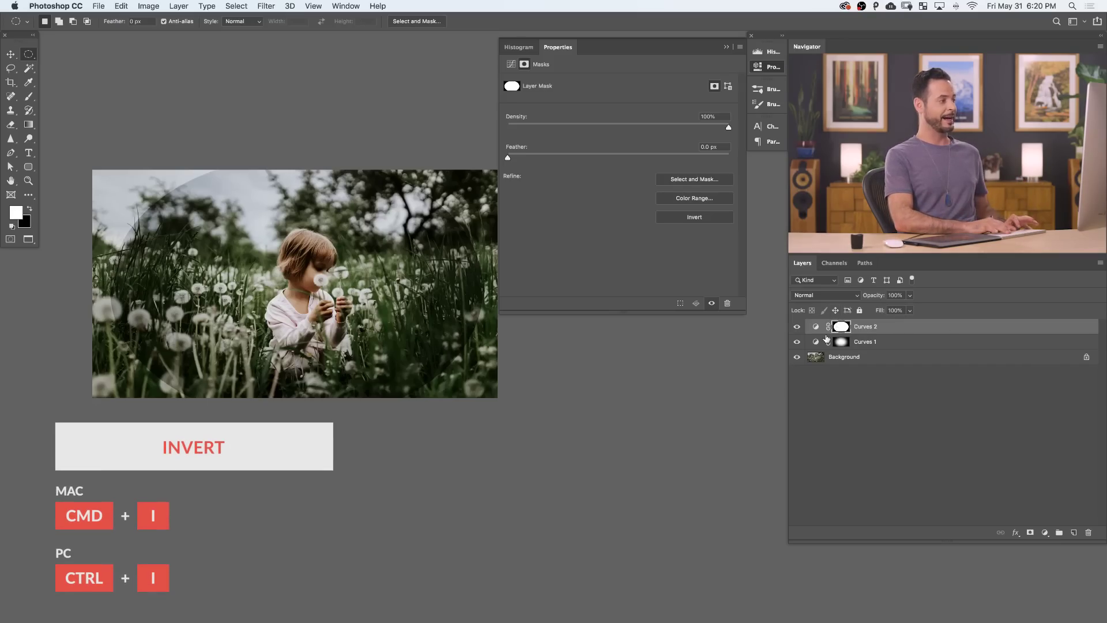
# Step: Invert the Curves 2 mask with Cmd+I and compare the darkened edges with visibility toggles
pyautogui.press('super+i')
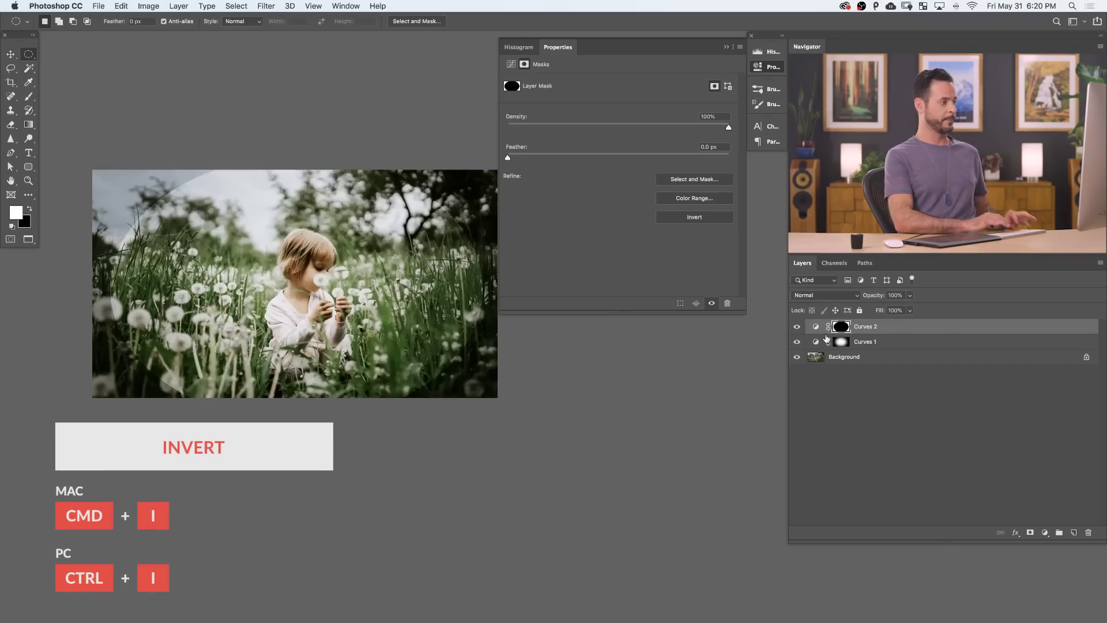
pyautogui.click(796, 327)
pyautogui.click(797, 327)
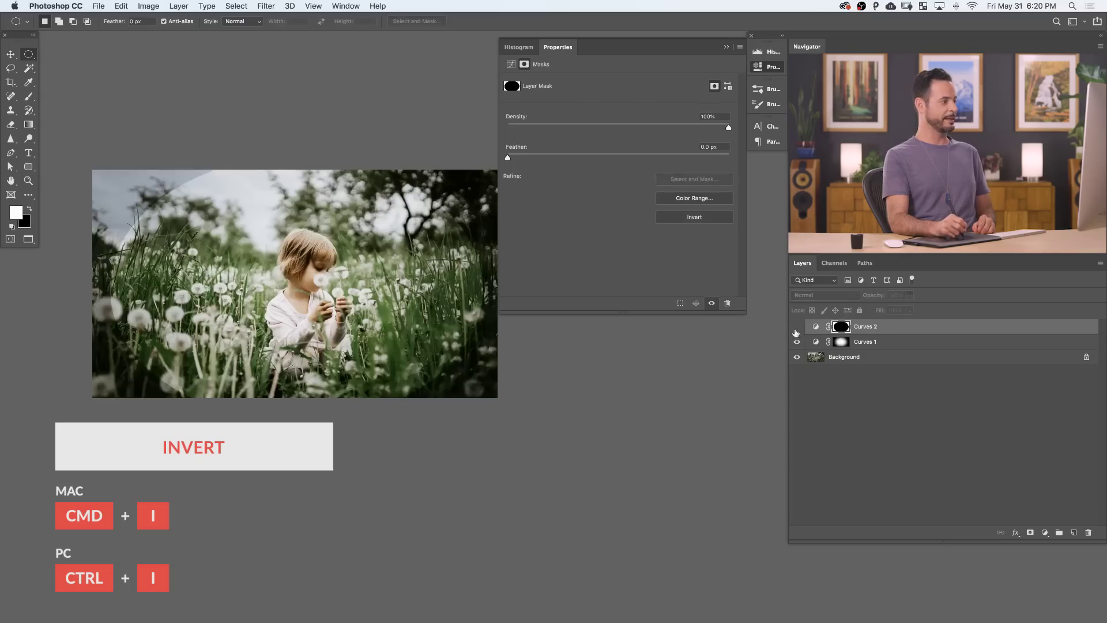
pyautogui.click(796, 327)
pyautogui.click(796, 327)
pyautogui.click(796, 330)
pyautogui.click(795, 330)
pyautogui.click(795, 330)
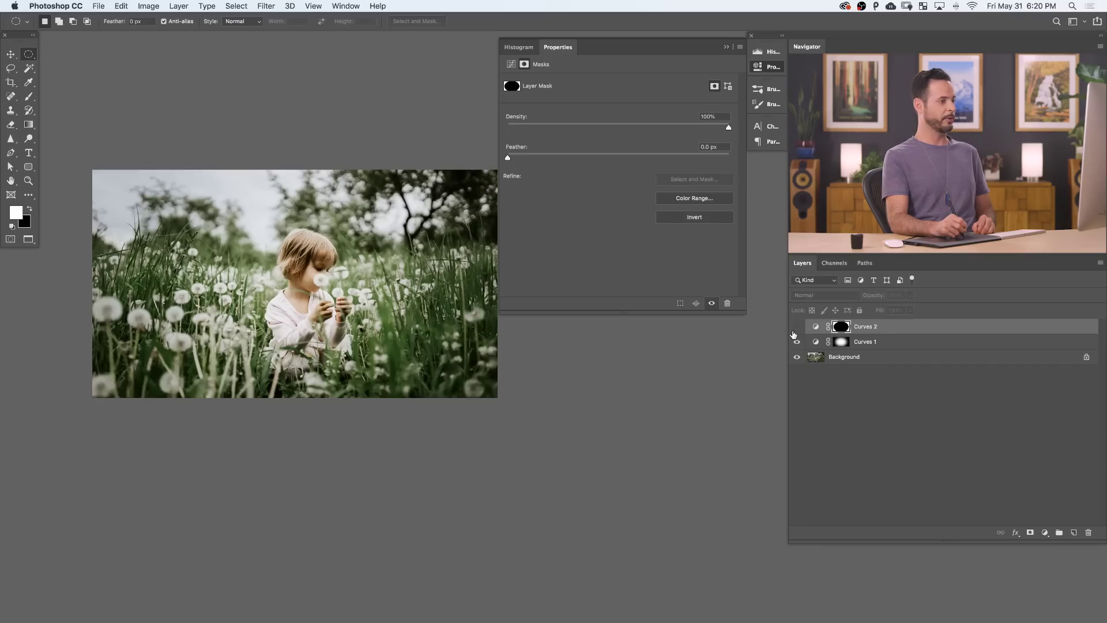
pyautogui.click(796, 329)
pyautogui.click(767, 67)
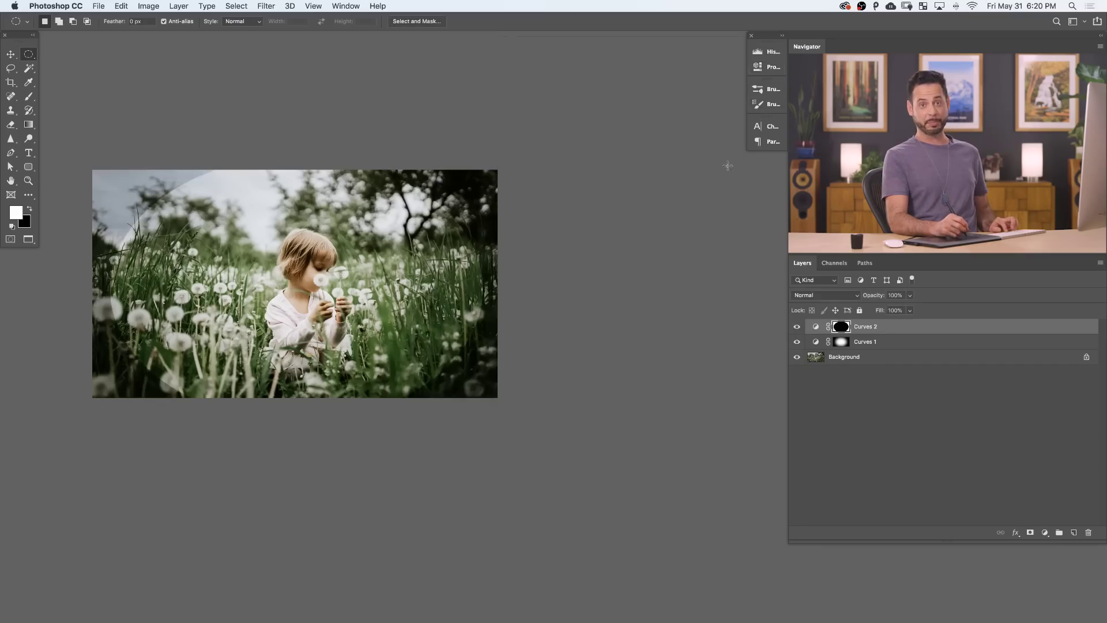
# Step: Apply a Gaussian Blur of about 717.8 pixels to the Curves 2 mask
pyautogui.moveTo(474, 341); pyautogui.dragTo(475, 283)
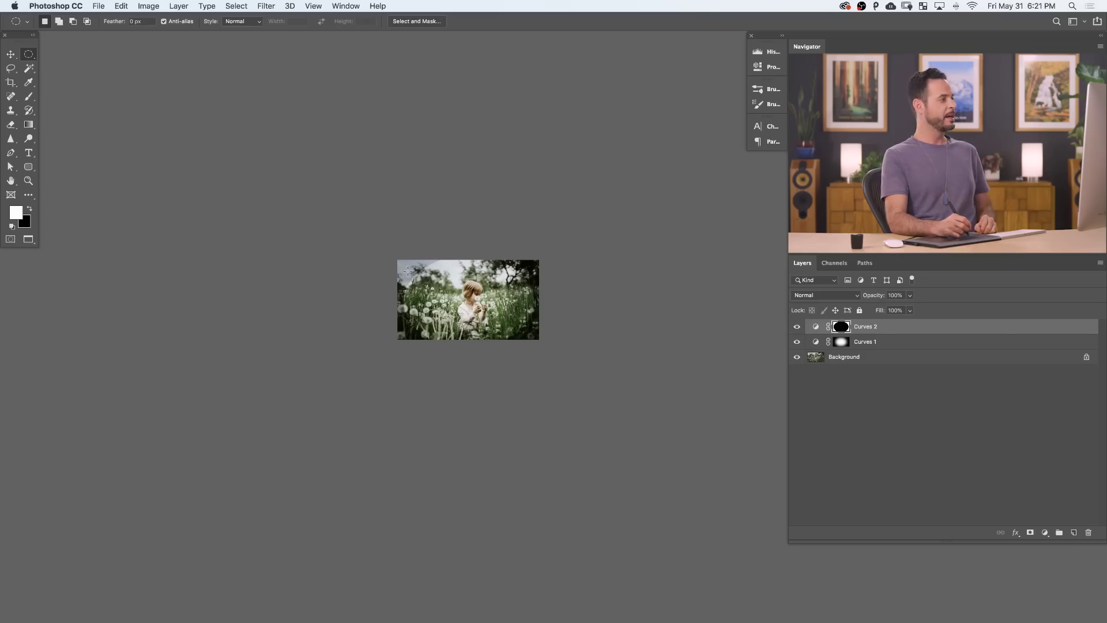
pyautogui.click(268, 6)
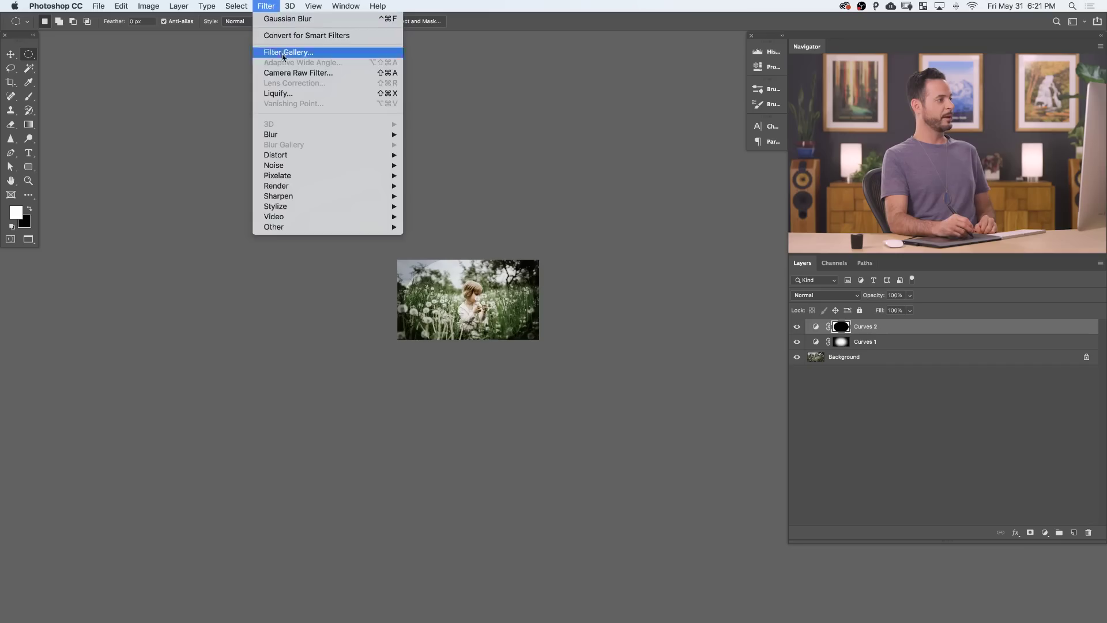
pyautogui.moveTo(294, 134)
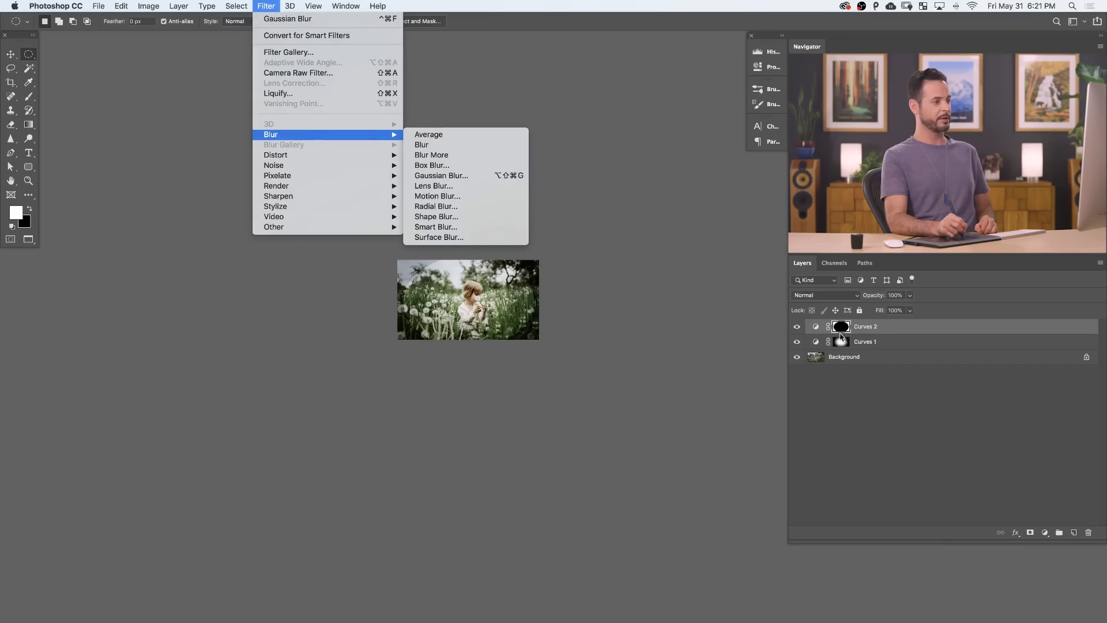
pyautogui.click(494, 175)
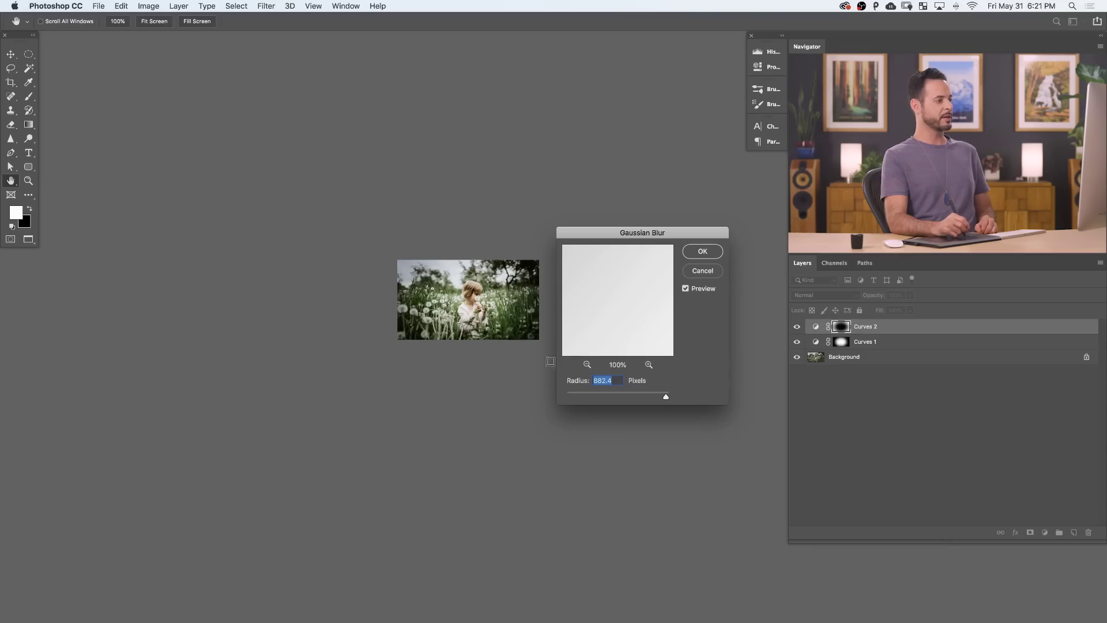
pyautogui.moveTo(615, 393); pyautogui.dragTo(603, 394)
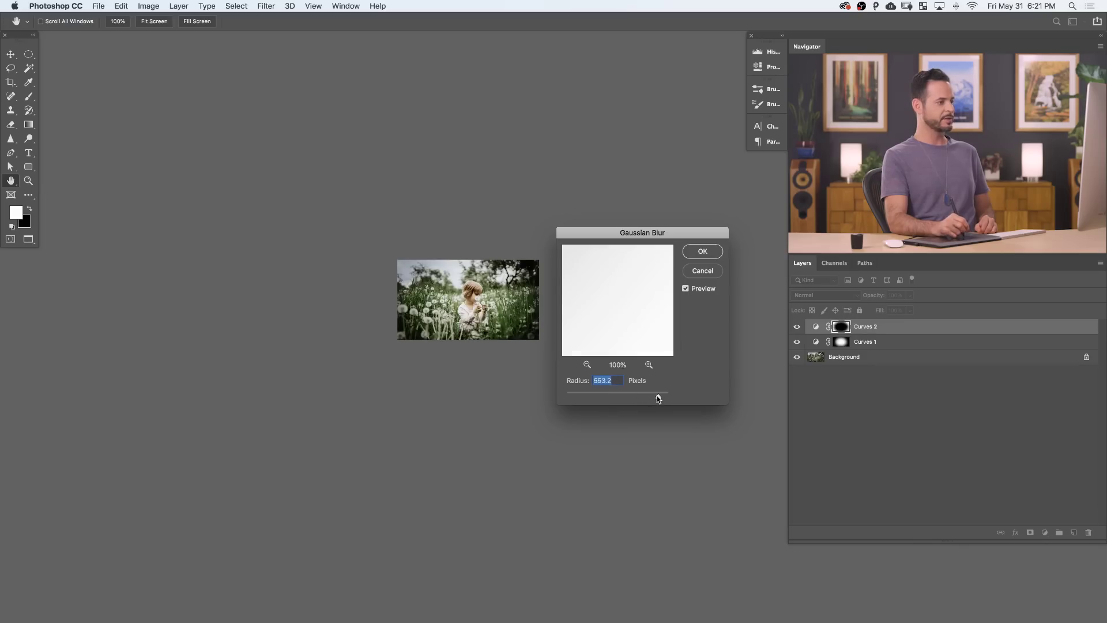
pyautogui.moveTo(663, 396); pyautogui.dragTo(661, 397)
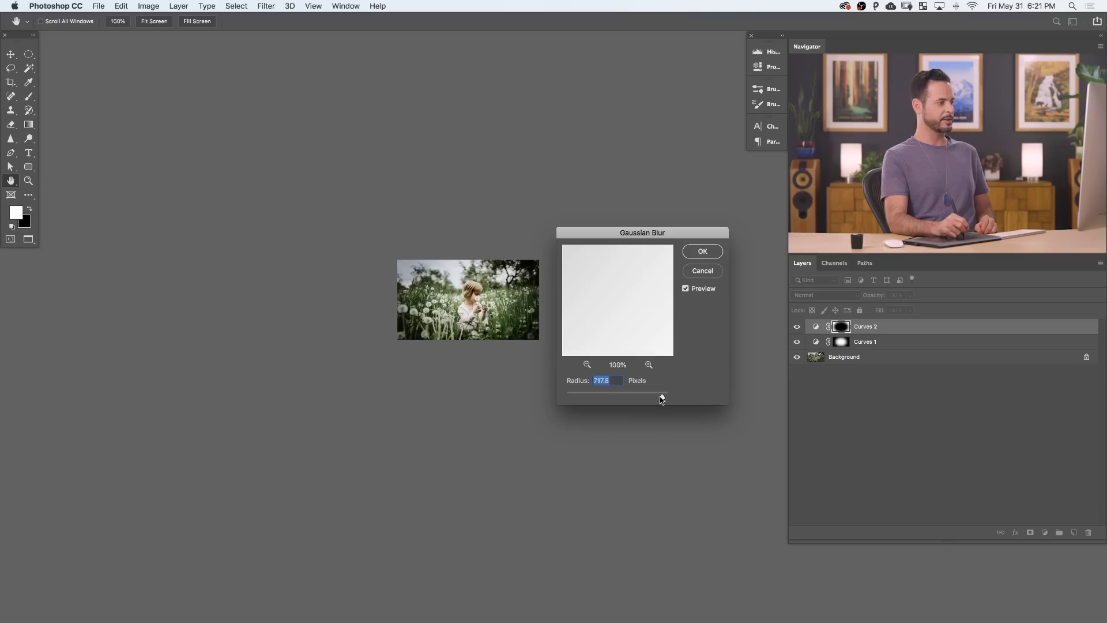
pyautogui.click(703, 252)
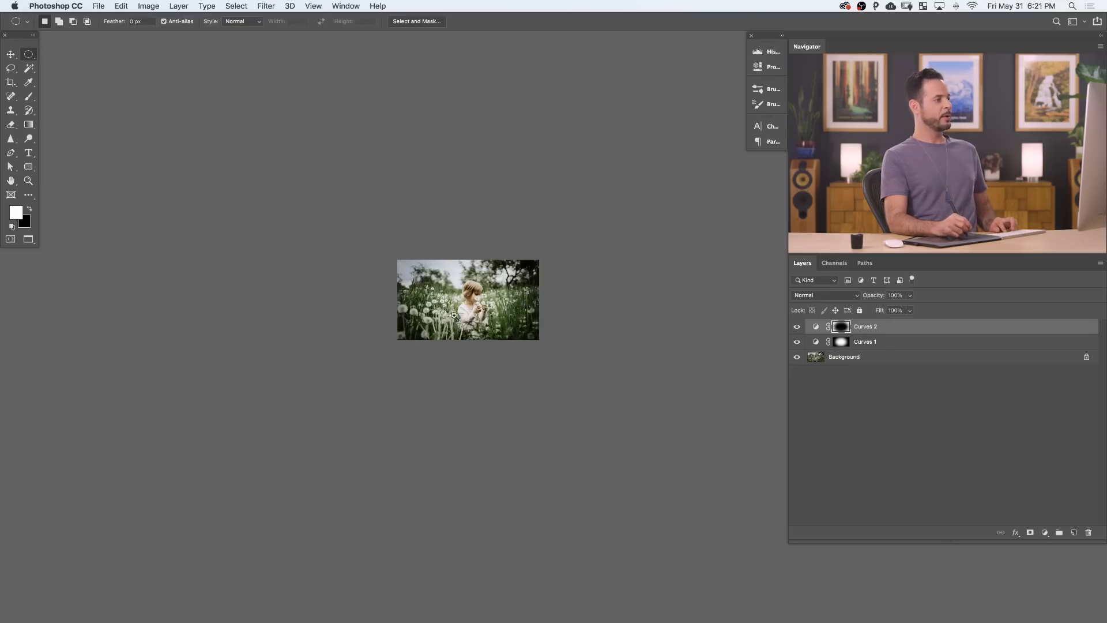
pyautogui.moveTo(451, 313); pyautogui.dragTo(505, 298)
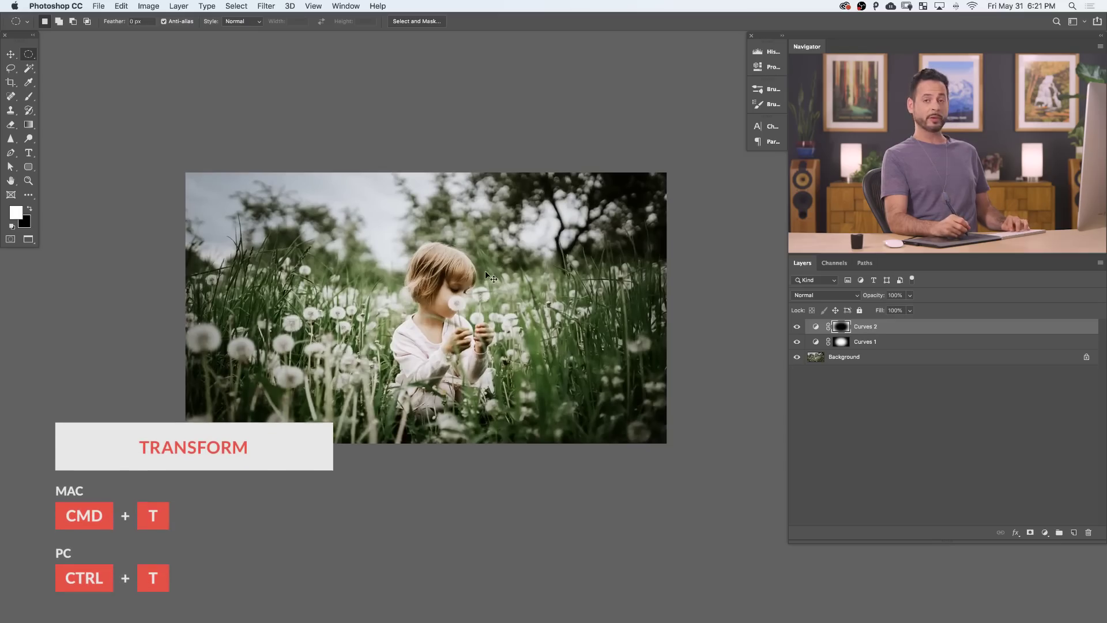
# Step: Free-transform the Curves 2 mask wider so the darkened edges are pushed further outward
pyautogui.press('super+t')
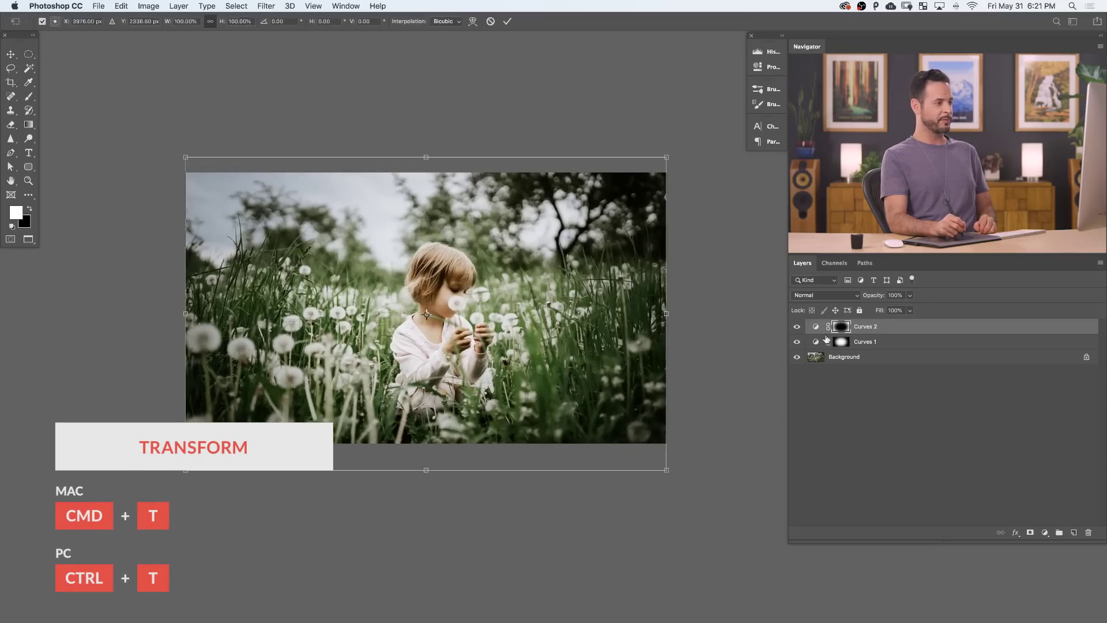
pyautogui.moveTo(665, 314); pyautogui.dragTo(706, 329)
pyautogui.press('Return')
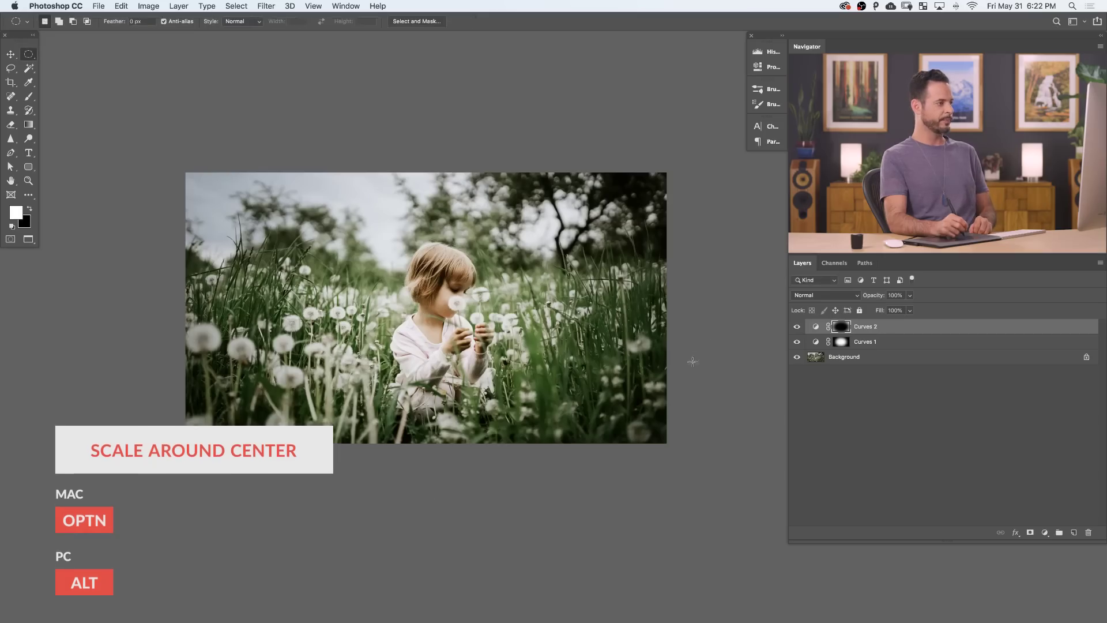
pyautogui.click(796, 327)
pyautogui.click(796, 327)
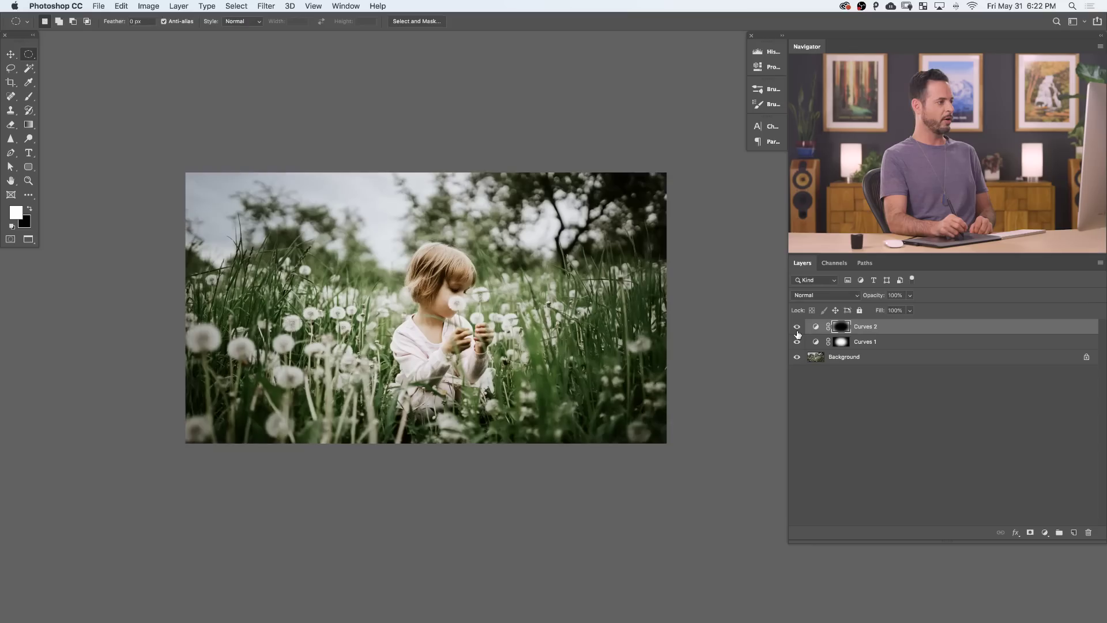
pyautogui.click(797, 333)
pyautogui.click(797, 333)
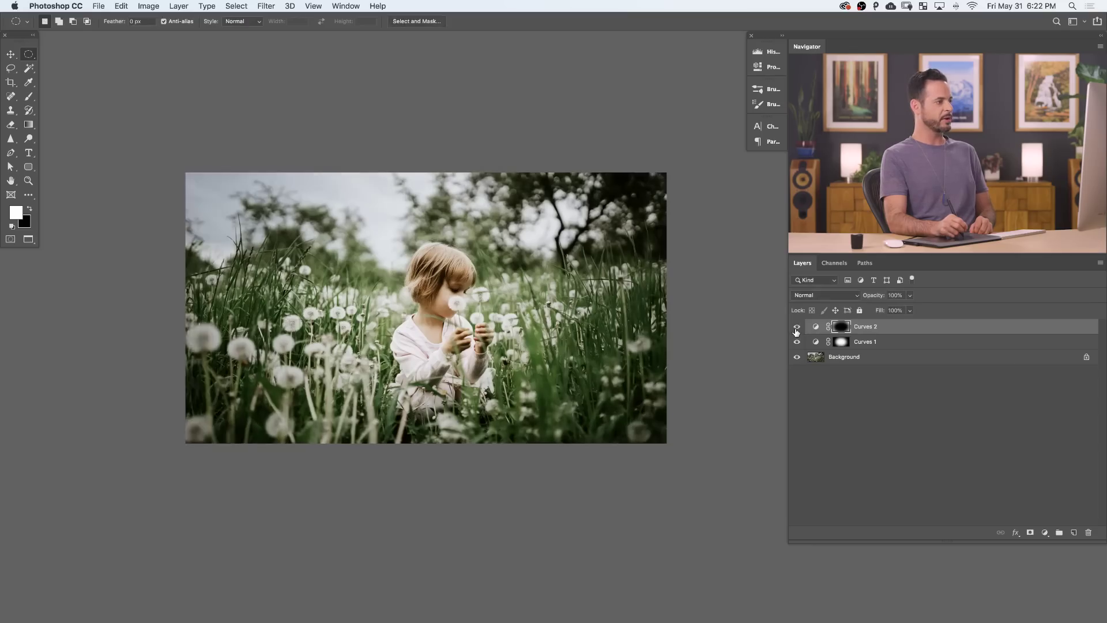
pyautogui.click(795, 333)
pyautogui.click(795, 332)
pyautogui.click(796, 333)
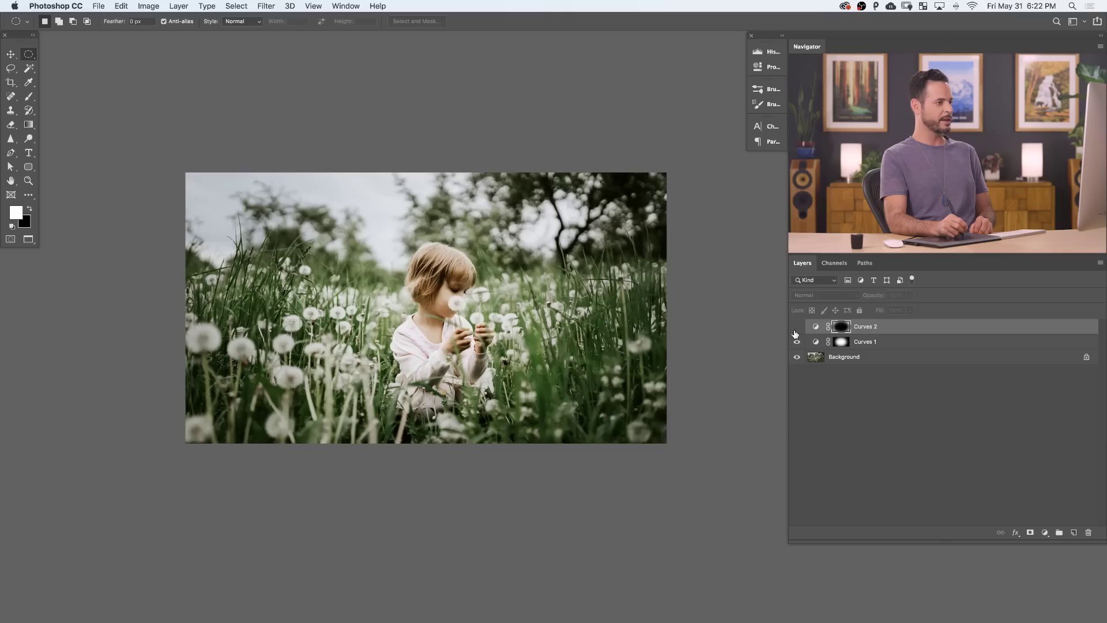
pyautogui.click(797, 333)
pyautogui.click(795, 343)
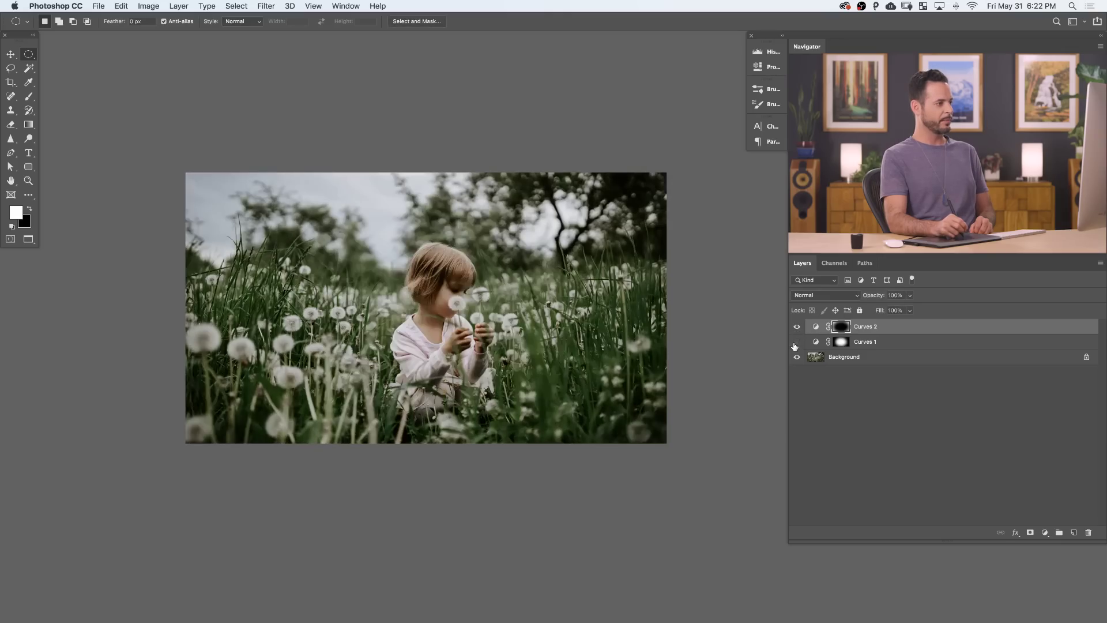
pyautogui.click(795, 343)
pyautogui.click(795, 343)
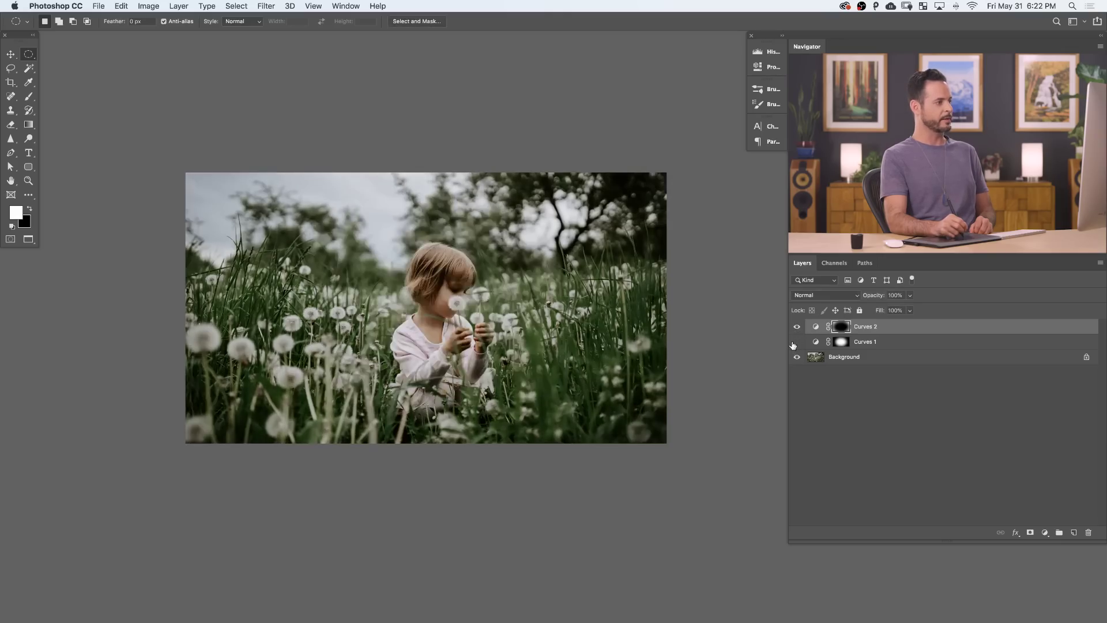